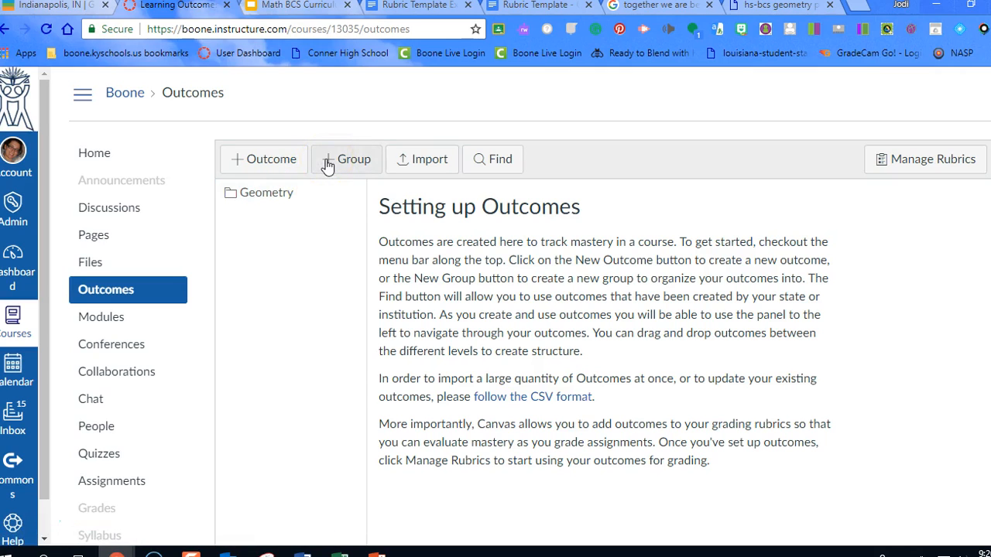
Create an outcome group named "Geometry - Triangles" and save it without a description
left_click(336, 159)
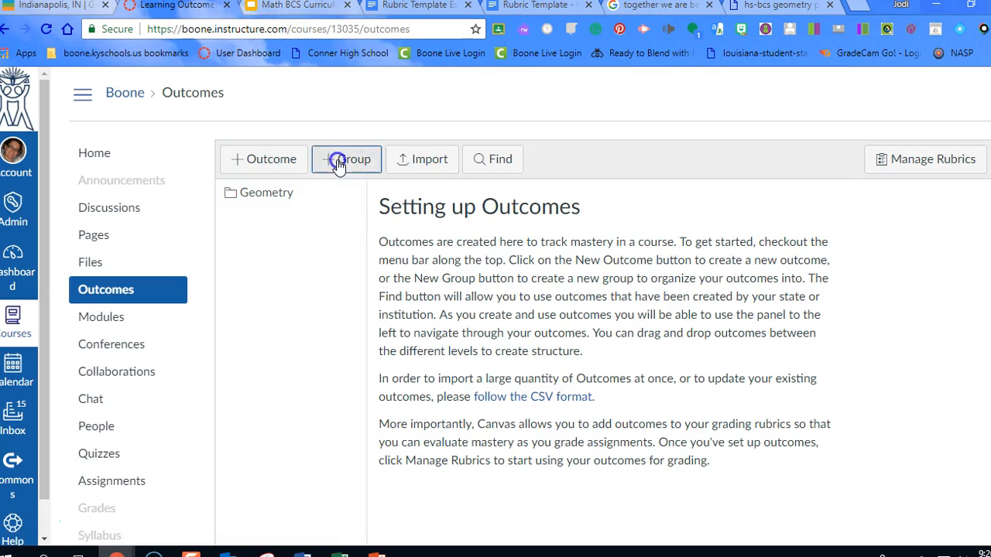
left_click(418, 228)
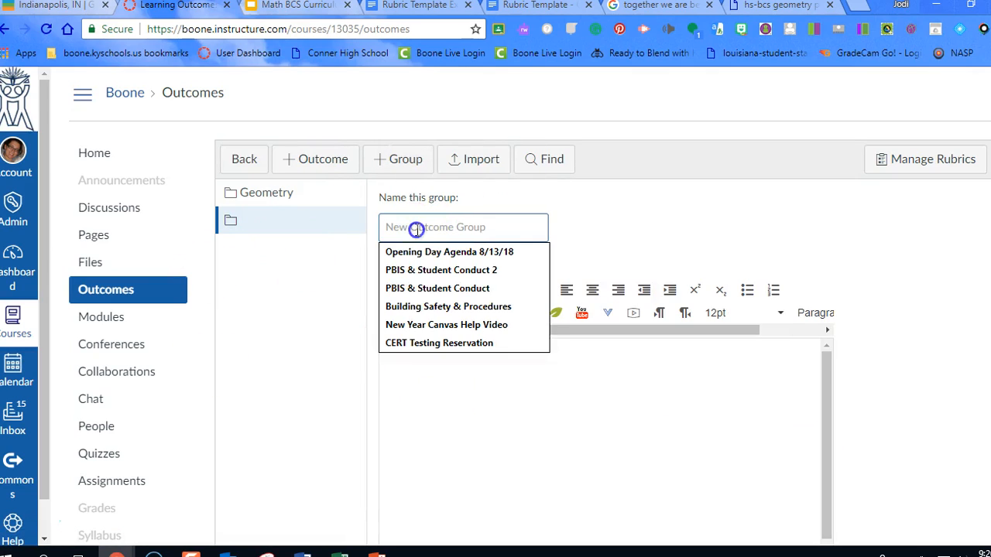
type("Gr")
key("BackSpace")
type("eometry")
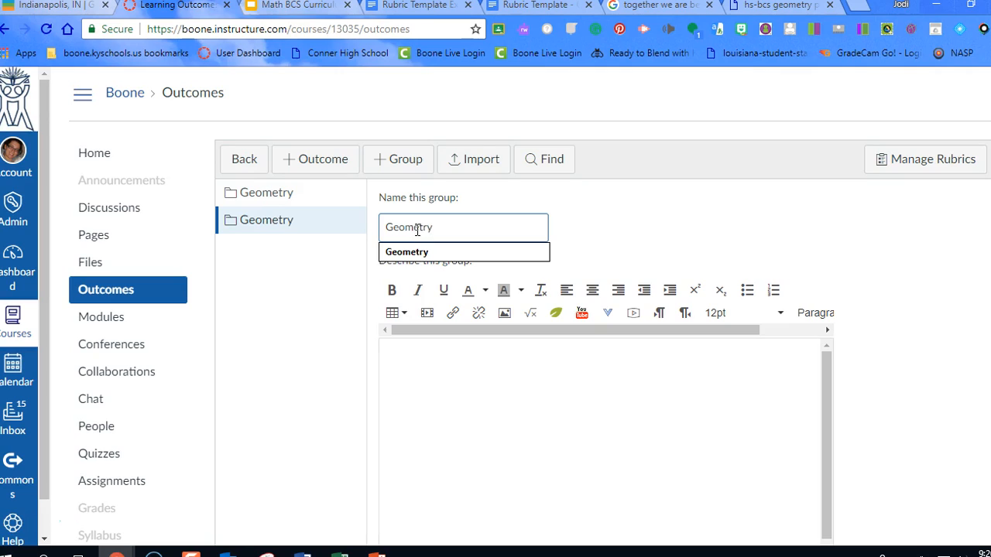
type(" - ")
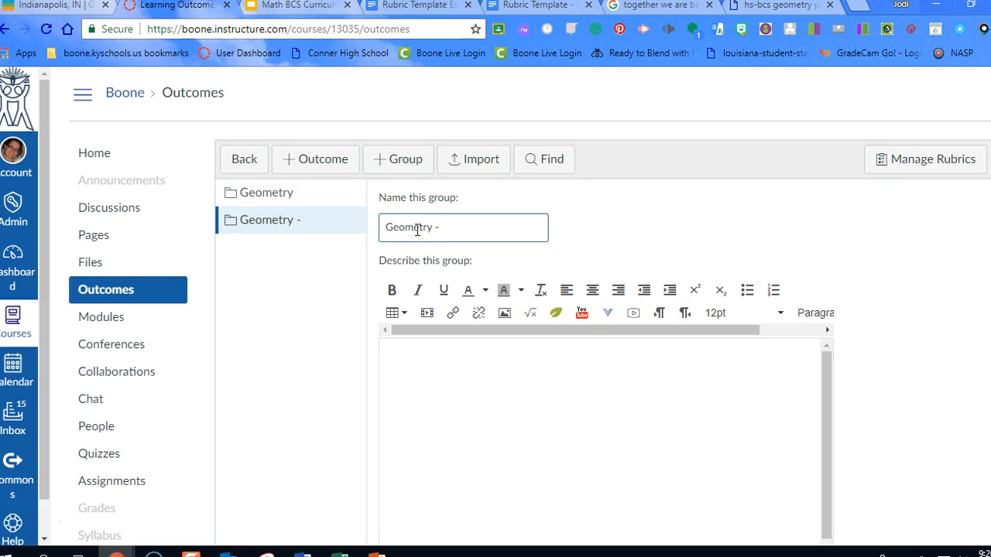
type("Triangles")
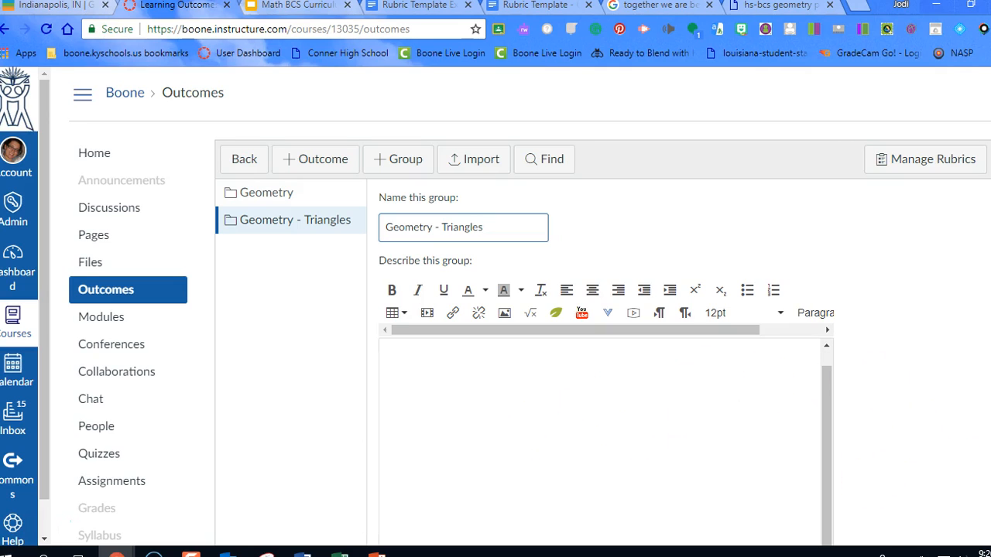
scroll(530, 305, "down", 2)
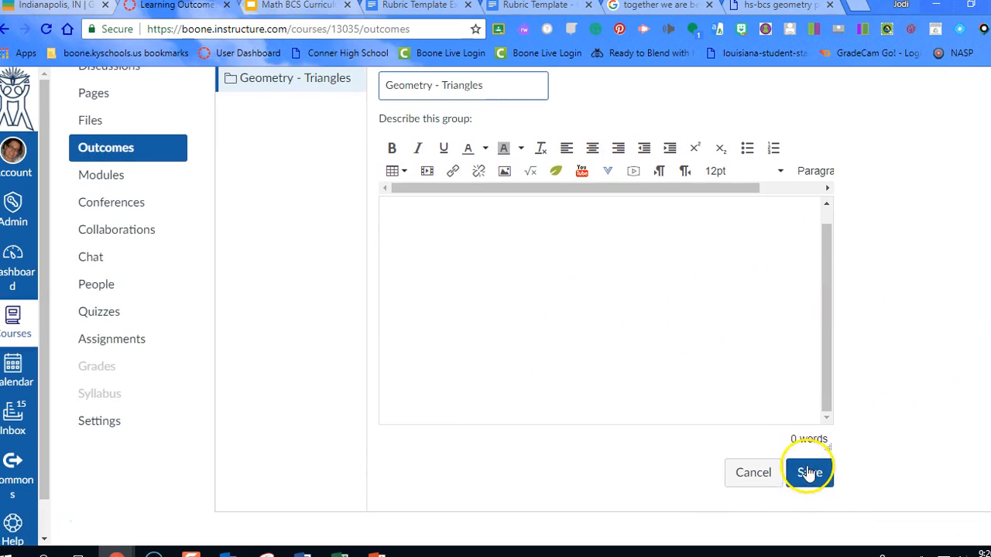
left_click(810, 474)
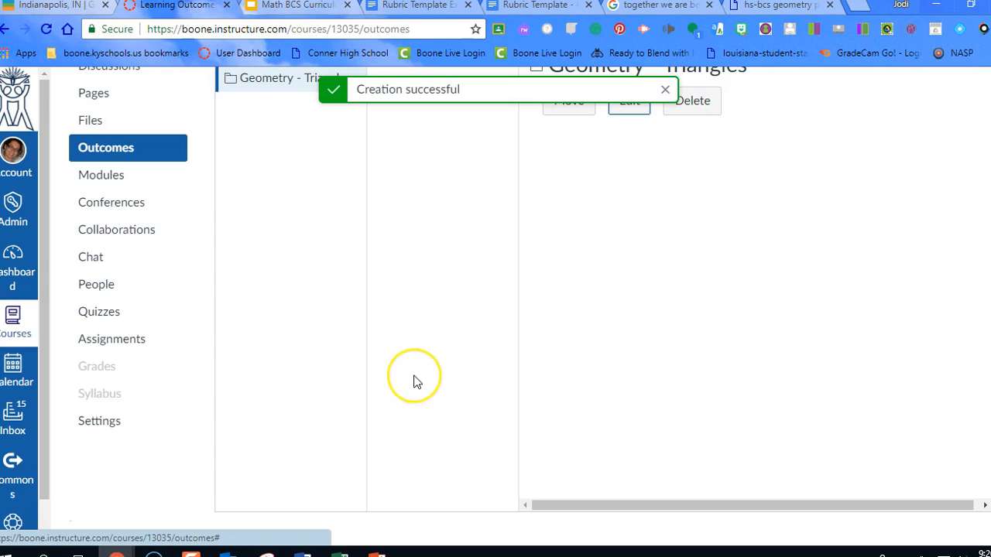
Start a new outcome in the Geometry - Triangles group, named "SRT-8" followed by the copied "I can use the Pythagorean Theorem" statement
scroll(422, 368, "up", 2)
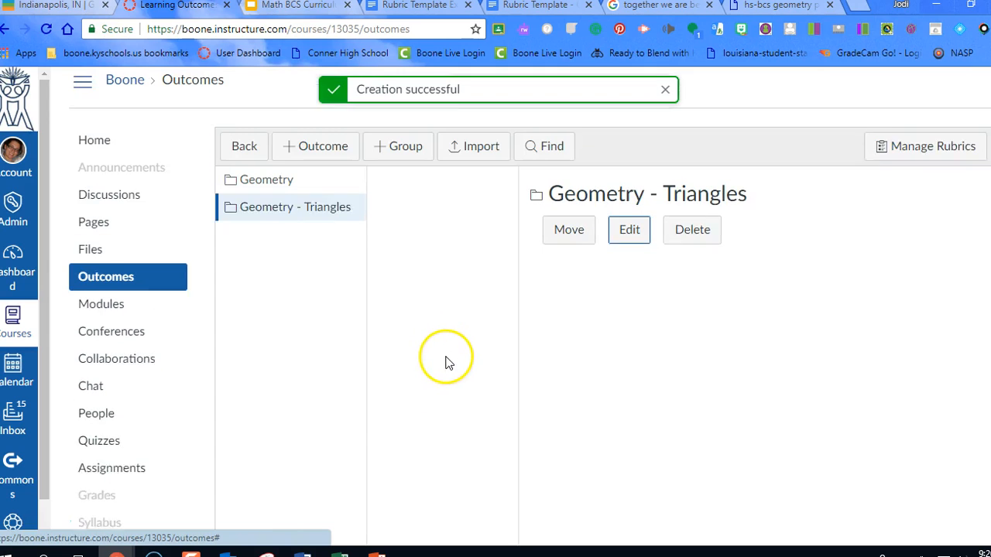
left_click(321, 225)
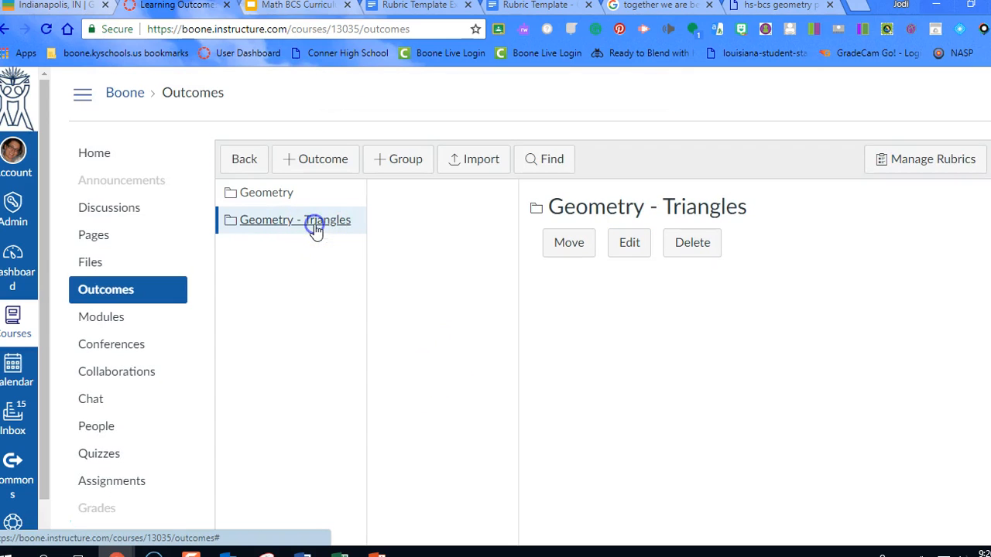
left_click(288, 223)
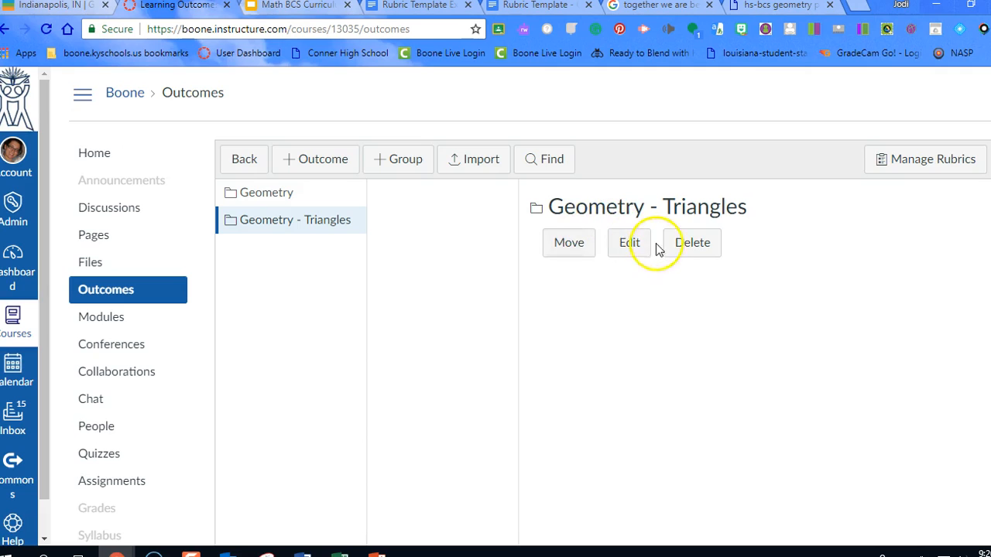
left_click(315, 165)
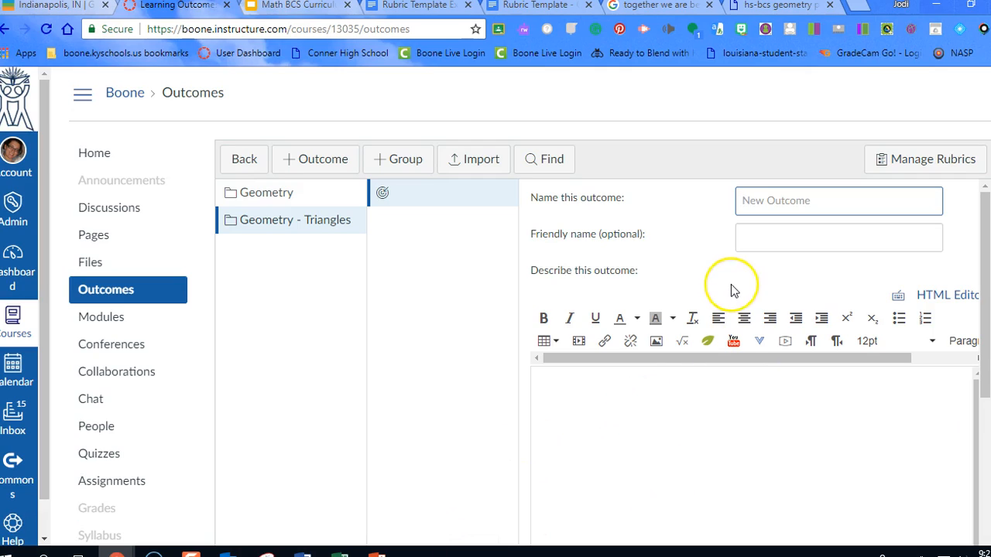
type("SR")
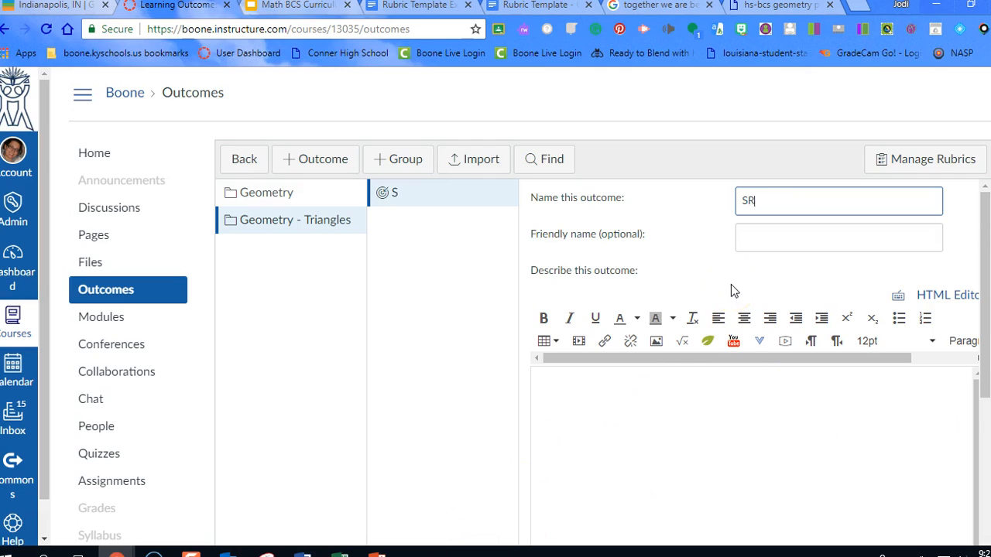
type("T-8")
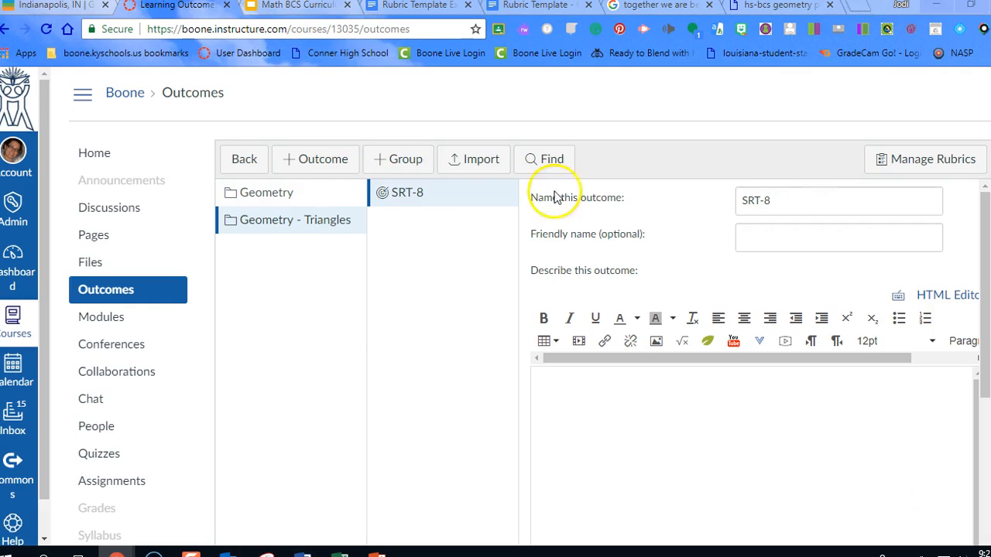
left_click(779, 200)
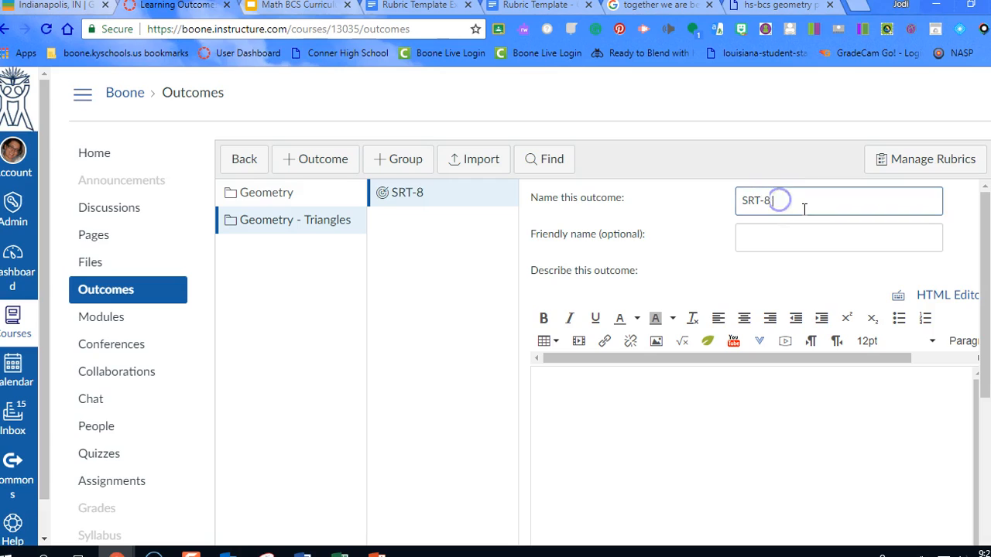
key("ctrl+v")
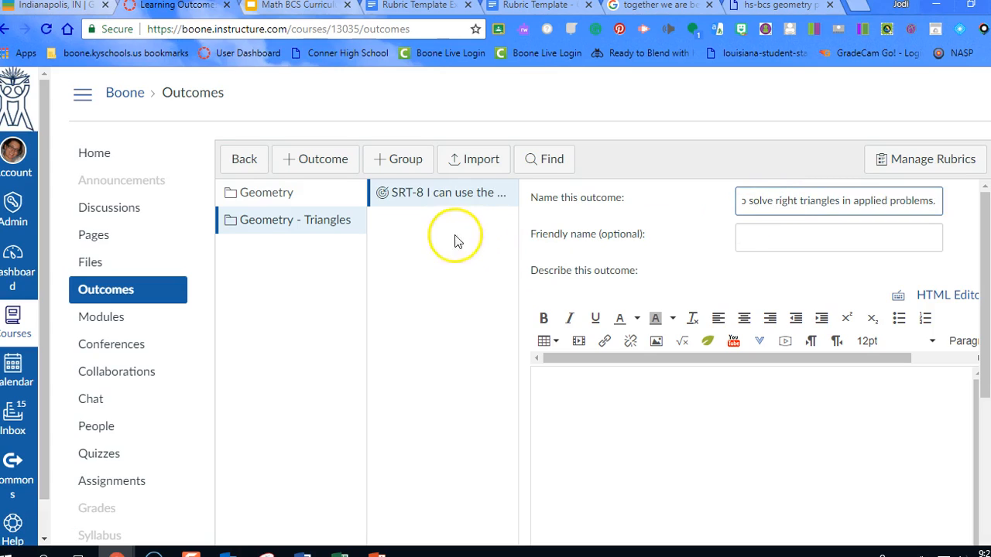
left_click(760, 207)
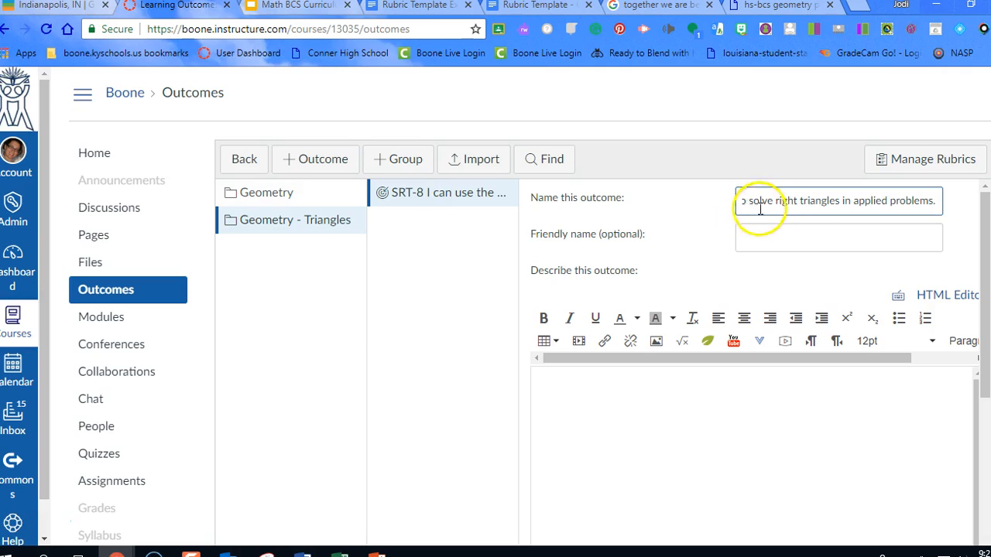
left_click(563, 384)
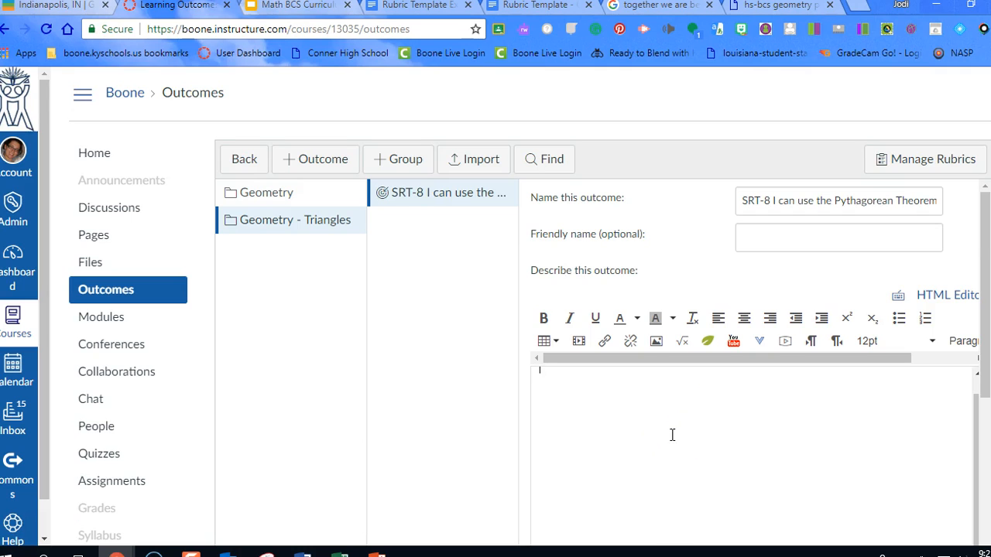
Change the Exceeds Expectations rating to 4 points and replace its text with the copied "Students can accurately apply the Pythagorean Theorem" description
scroll(672, 435, "down", 5)
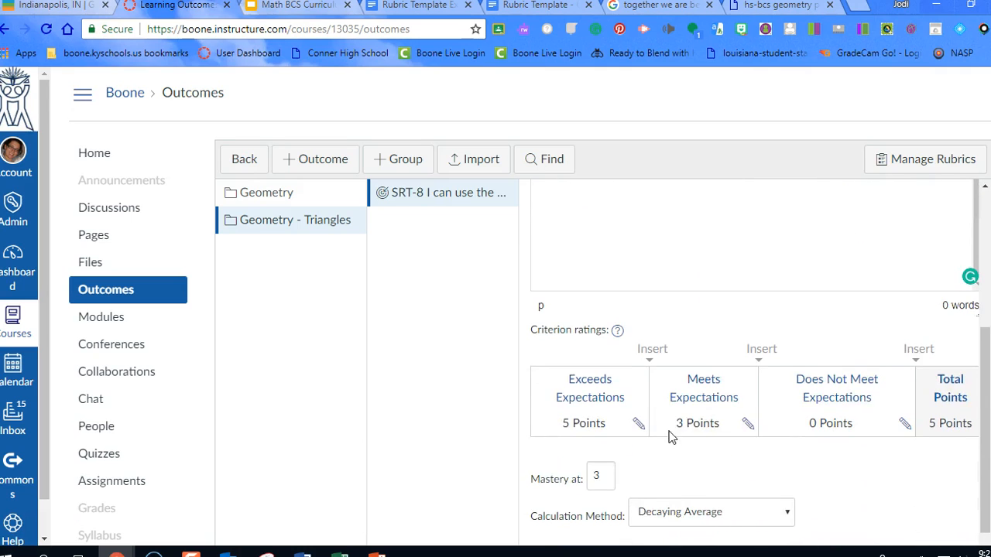
scroll(672, 435, "down", 1)
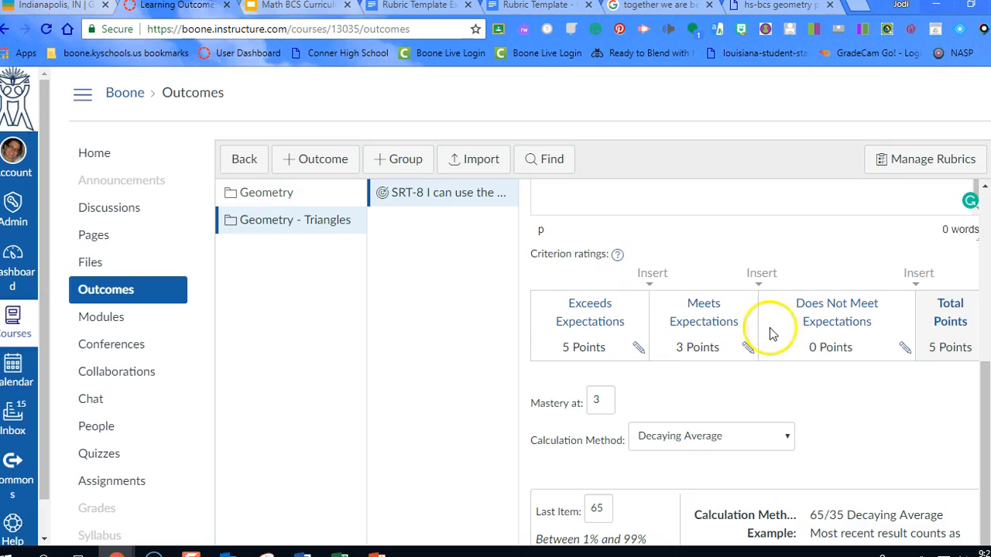
left_click(638, 350)
left_click(540, 308)
left_click_drag(540, 308, 641, 309)
key("BackSpace")
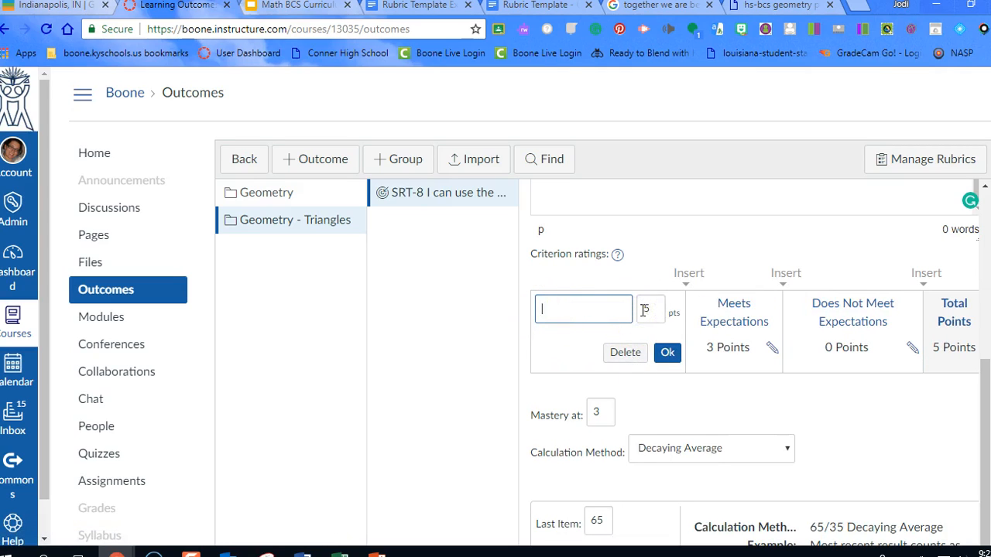
double_click(649, 309)
type("4")
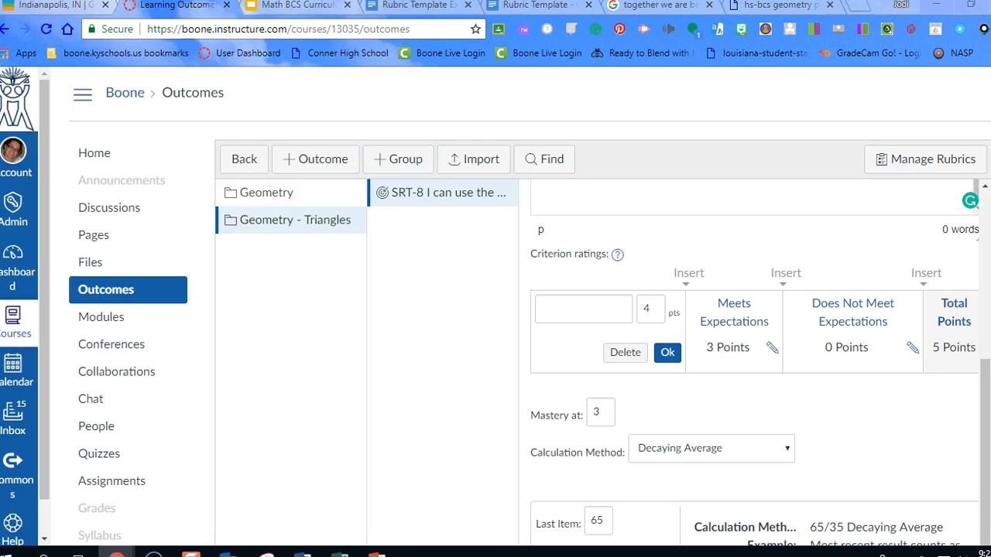
left_click(547, 308)
key("ctrl+v")
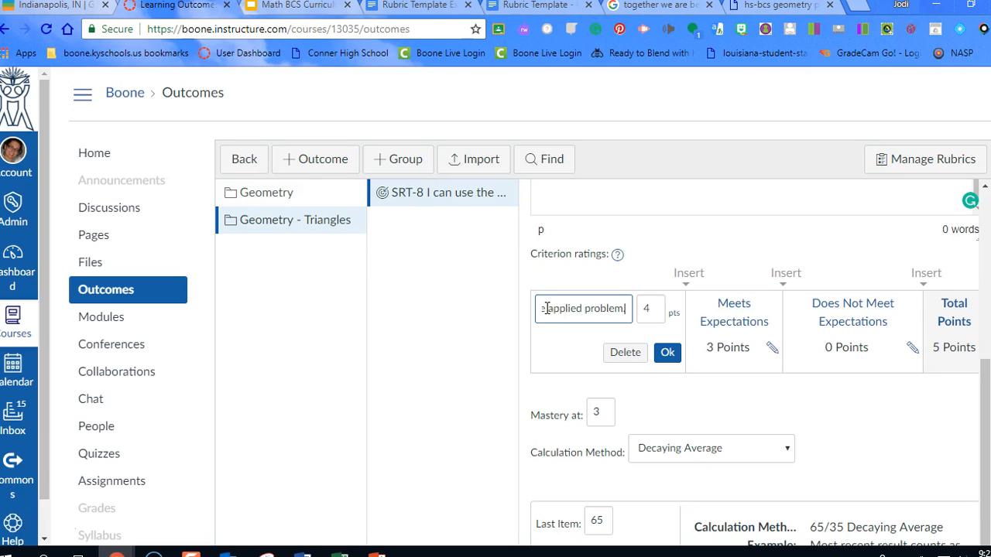
left_click(668, 352)
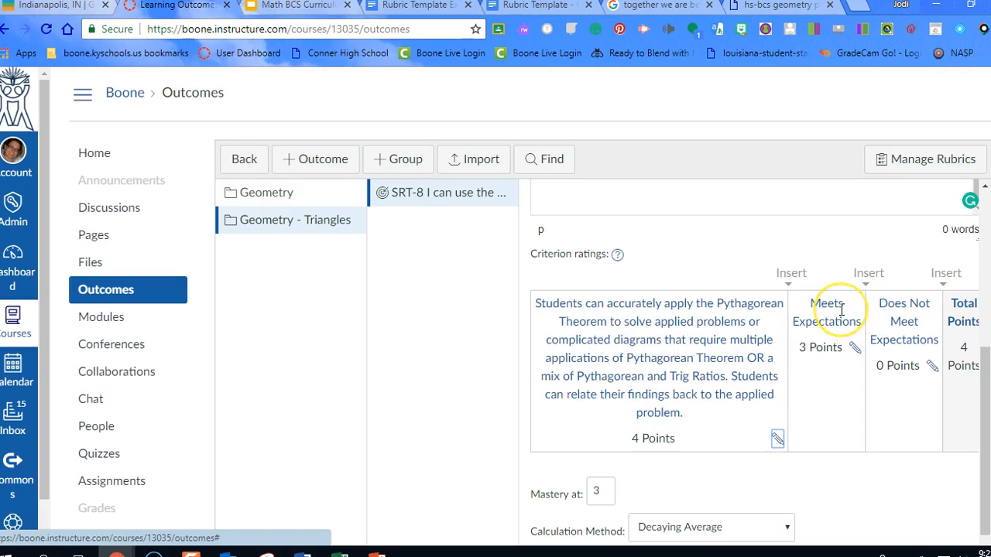
Replace the Meets Expectations text of the 3-point rating with the copied description starting "Correctly analyzes an applied problem"
left_click(855, 350)
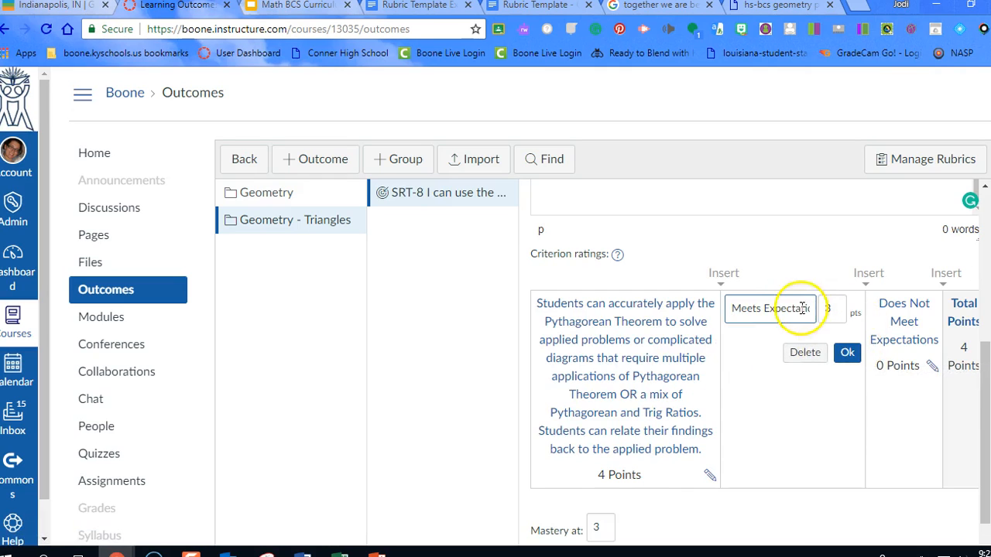
left_click_drag(732, 310, 808, 310)
key("BackSpace")
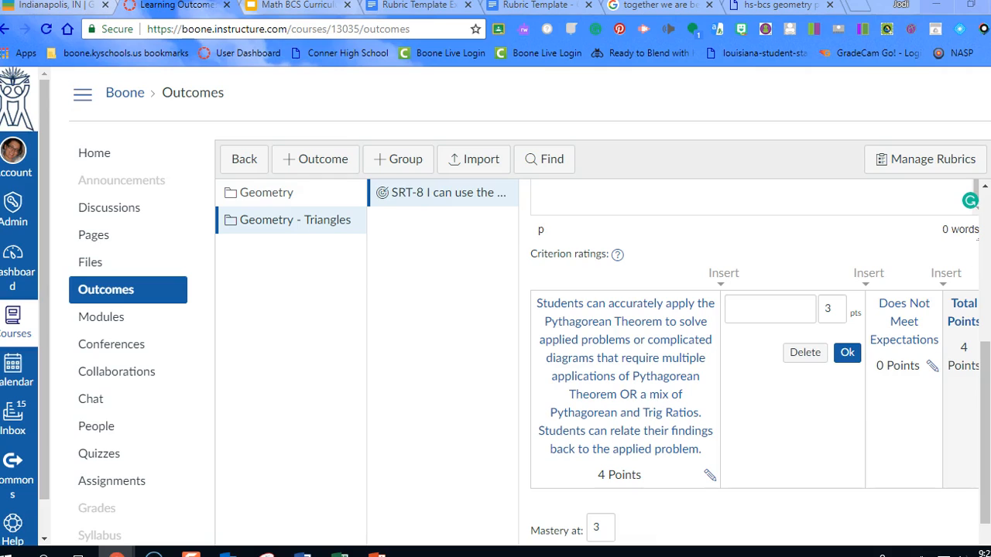
left_click(752, 315)
key("ctrl+v")
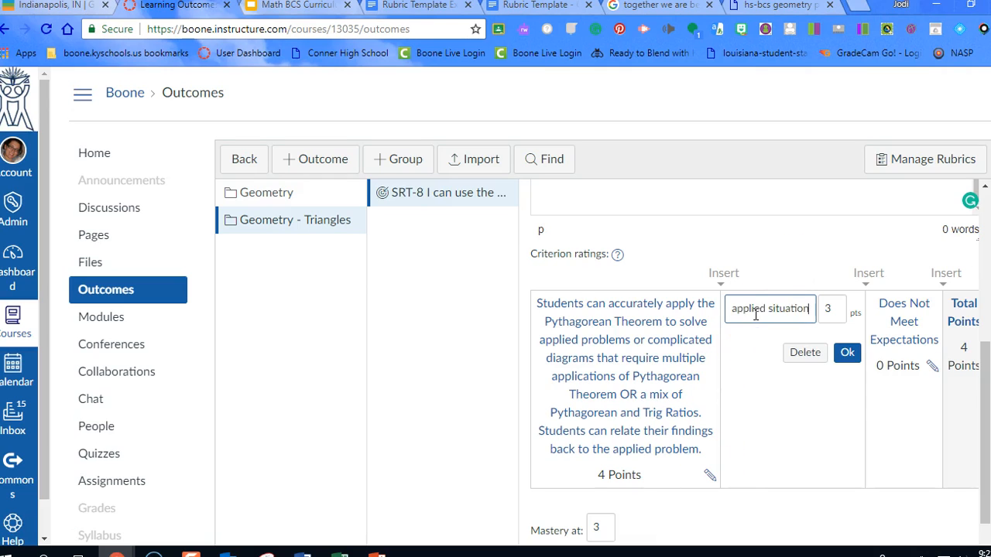
left_click(848, 354)
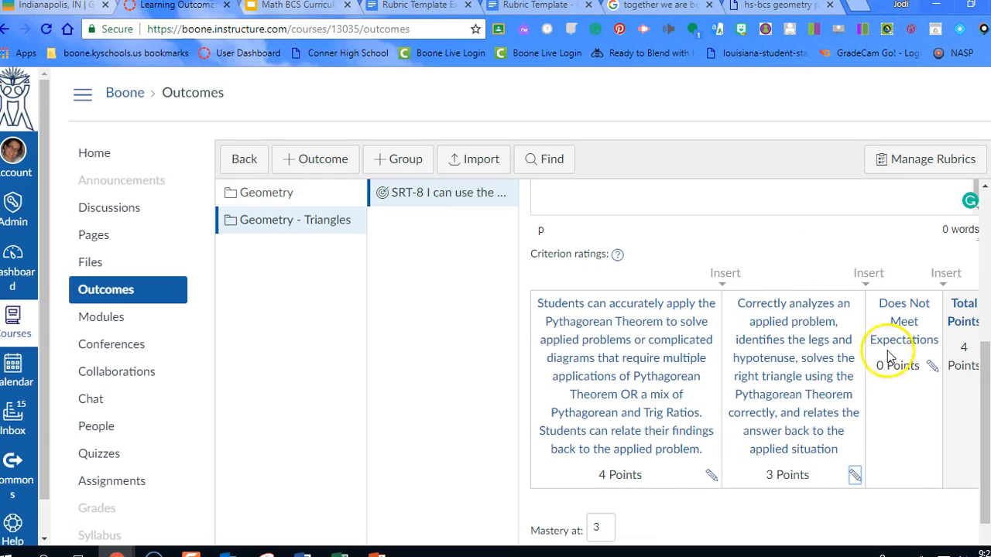
Insert a 2-point rating after the 3-point one, using the copied "Correctly analyzes an applied problem" description
left_click(865, 280)
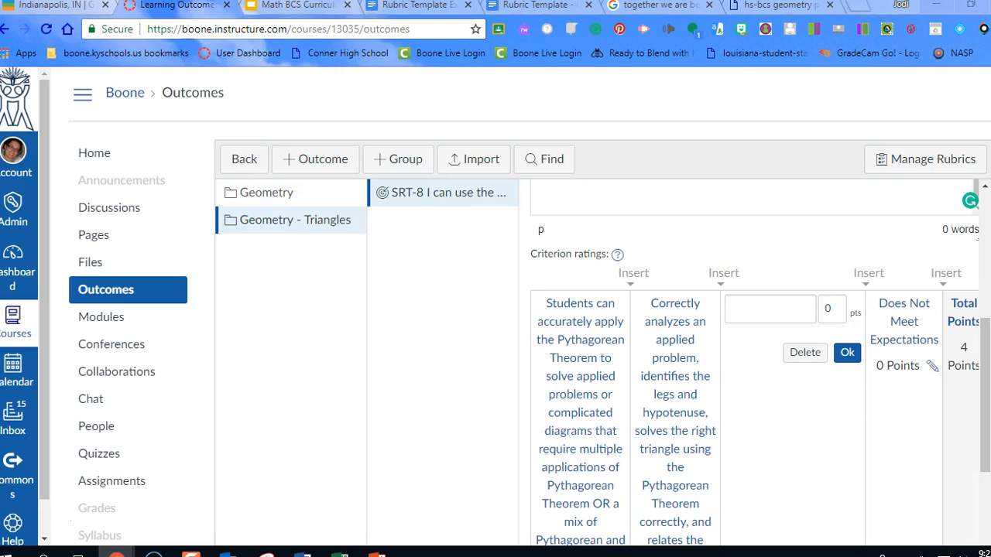
left_click(741, 309)
type("applied situation")
left_click(827, 311)
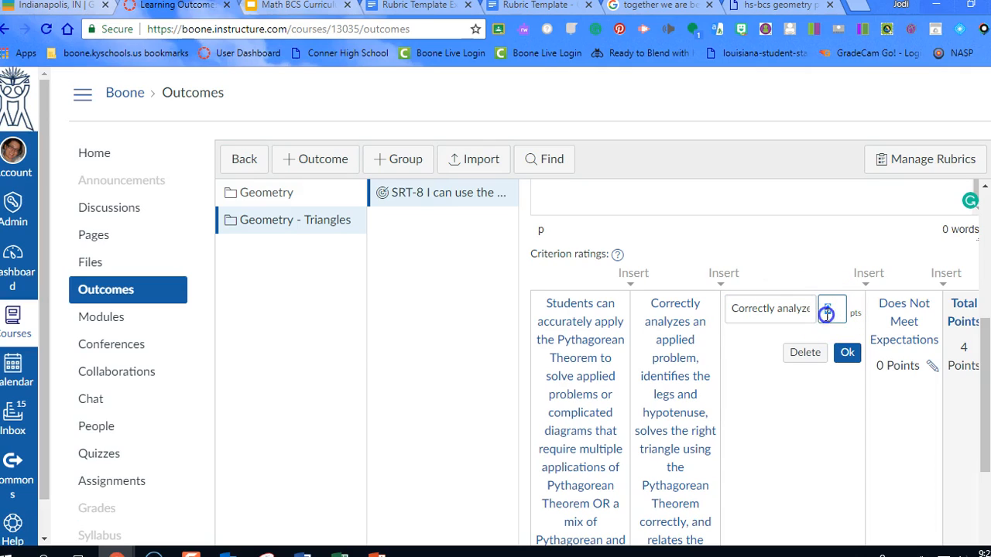
left_click(847, 352)
Insert a 1-point rating before Does Not Meet Expectations with the copied text "Student draws a sketch and attempts to substitute numbers into the Pythagorean Theorem."
scroll(859, 325, "down", 2)
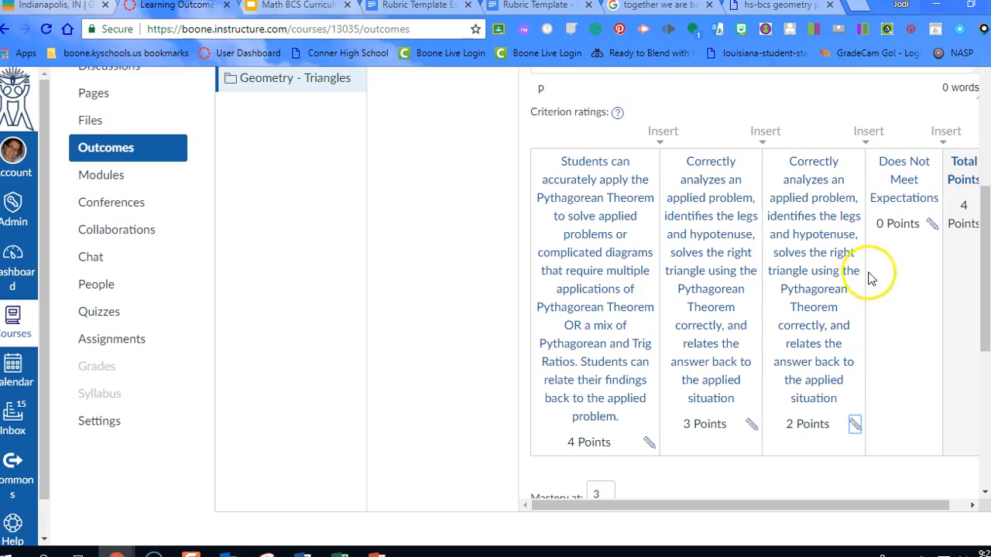
left_click(868, 136)
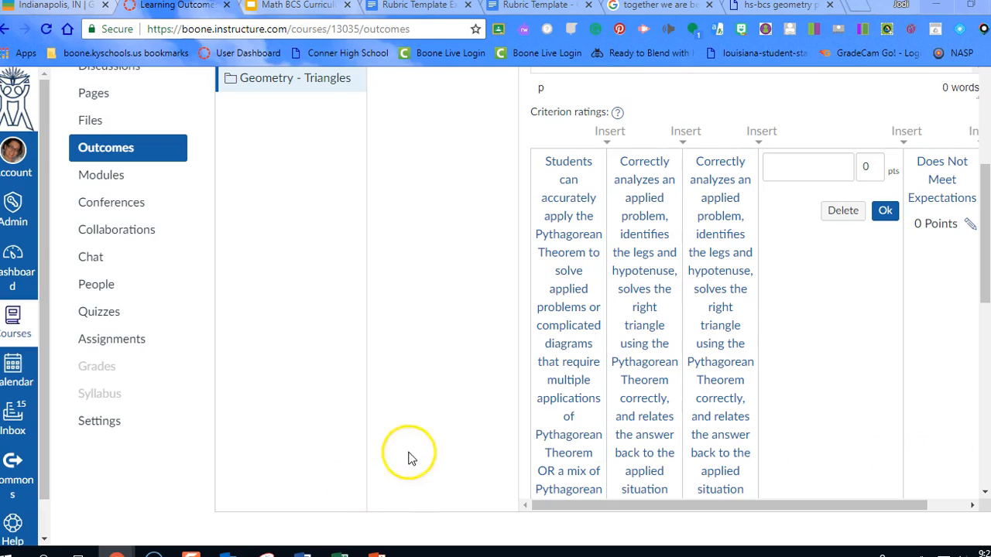
left_click(773, 170)
key("ctrl+v")
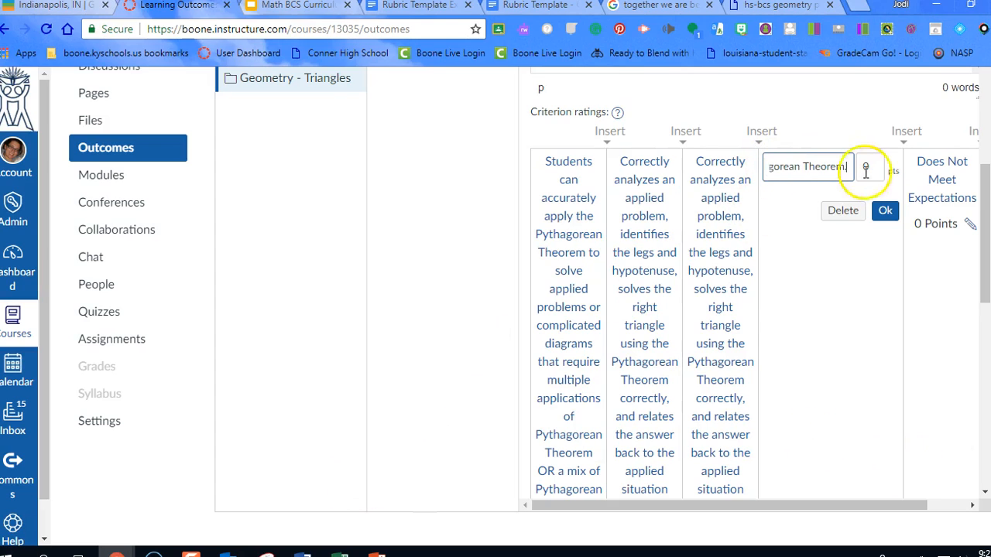
left_click(864, 166)
type("1")
left_click(886, 210)
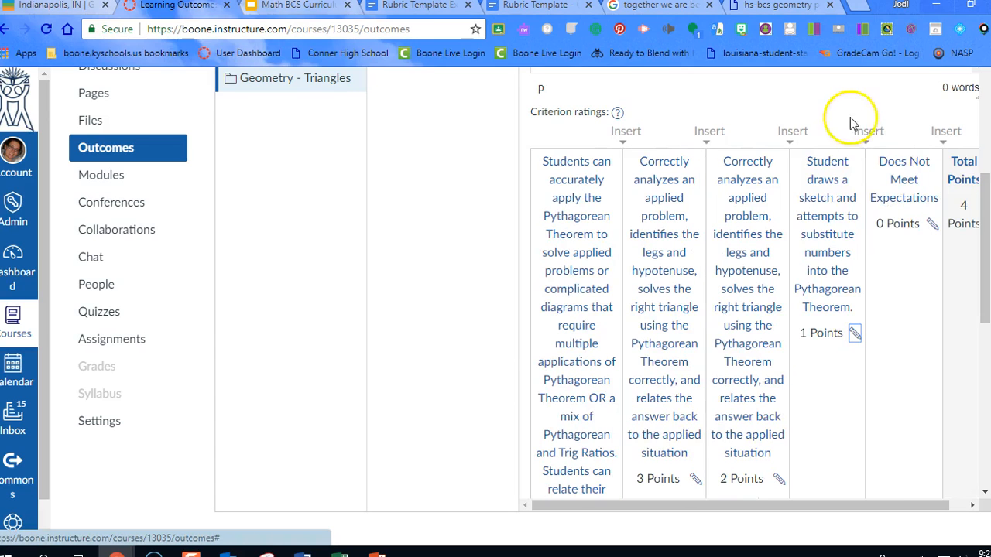
Insert a 0.5-point rating before Does Not Meet Expectations, using the copied description starting "Student analyzes an applied right triangle problem"
left_click(870, 131)
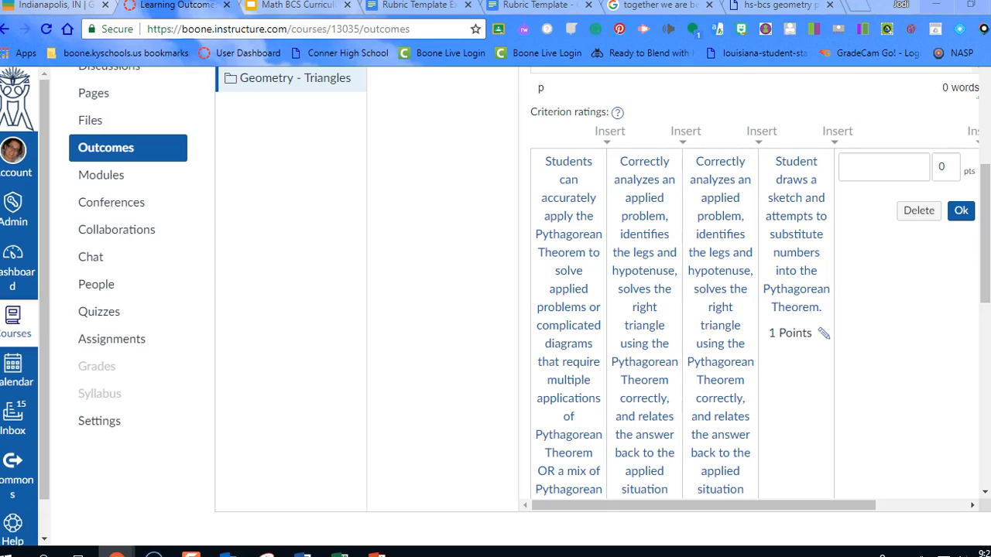
left_click(896, 169)
key("ctrl+v")
left_click(941, 168)
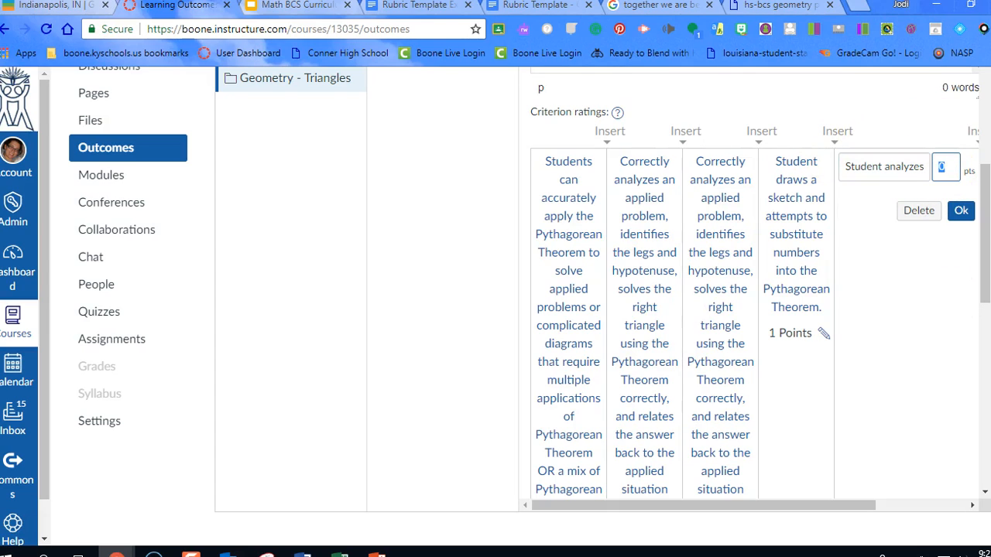
type(".5")
left_click(960, 211)
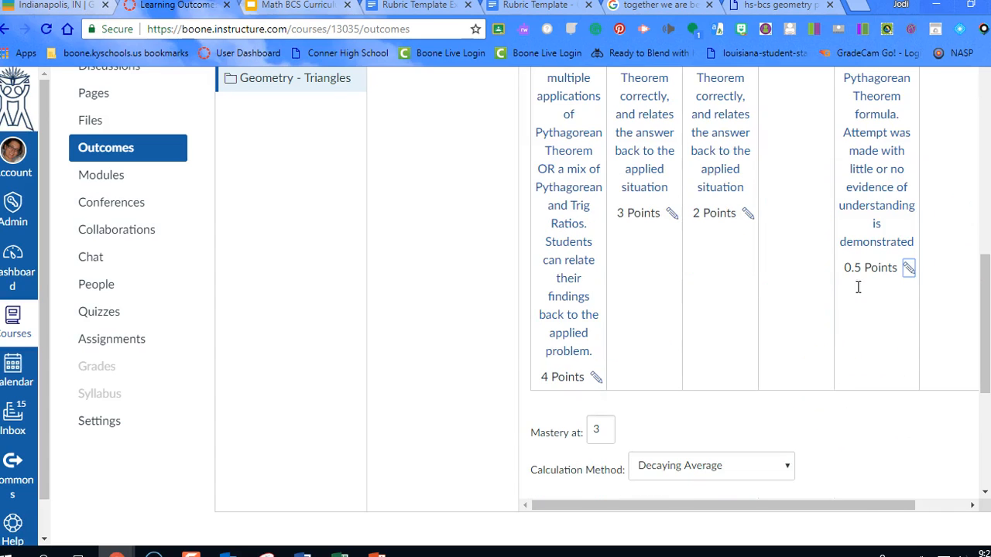
Replace the Does Not Meet Expectations text of the 0-point rating with the copied text "No evidence of understanding"
left_click_drag(765, 515, 885, 504)
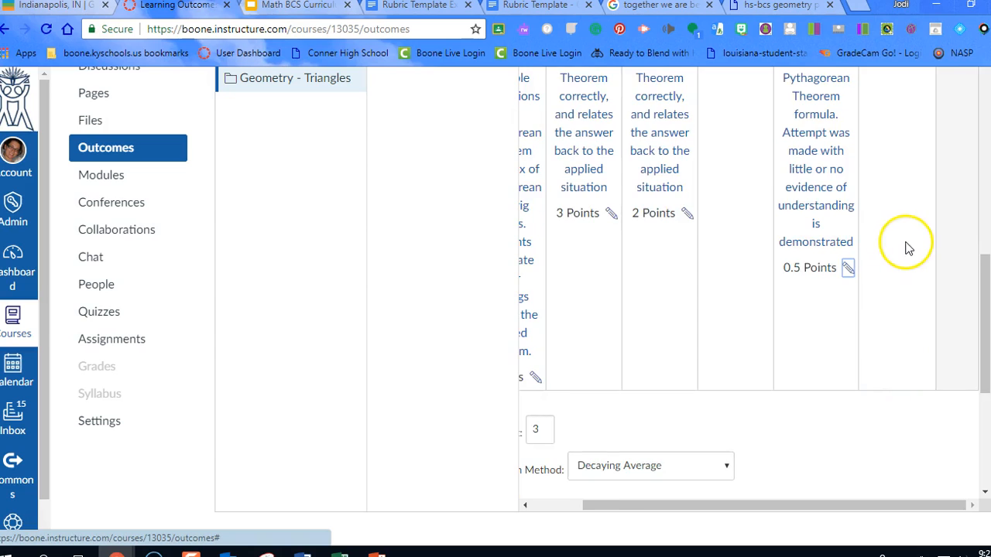
scroll(929, 243, "up", 5)
left_click(923, 302)
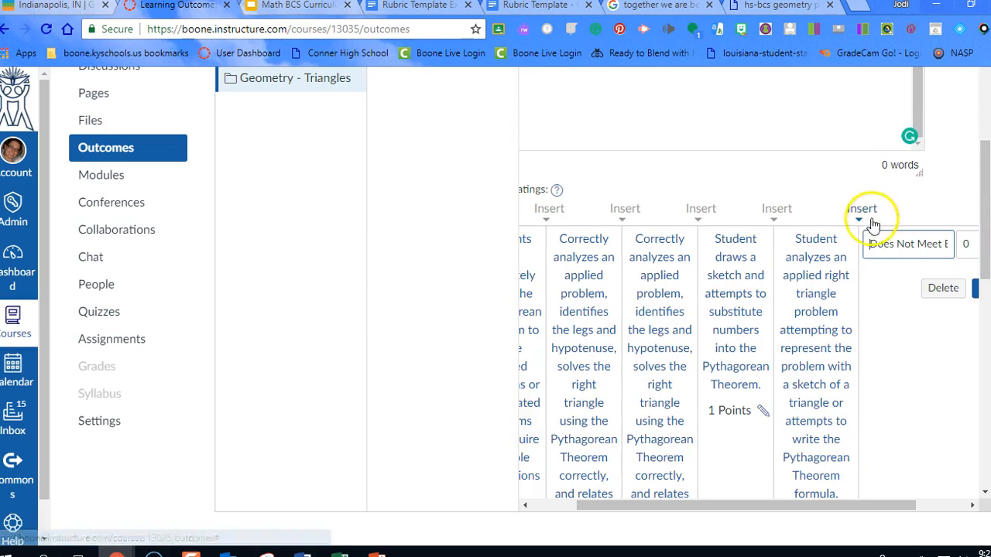
left_click_drag(870, 247, 951, 250)
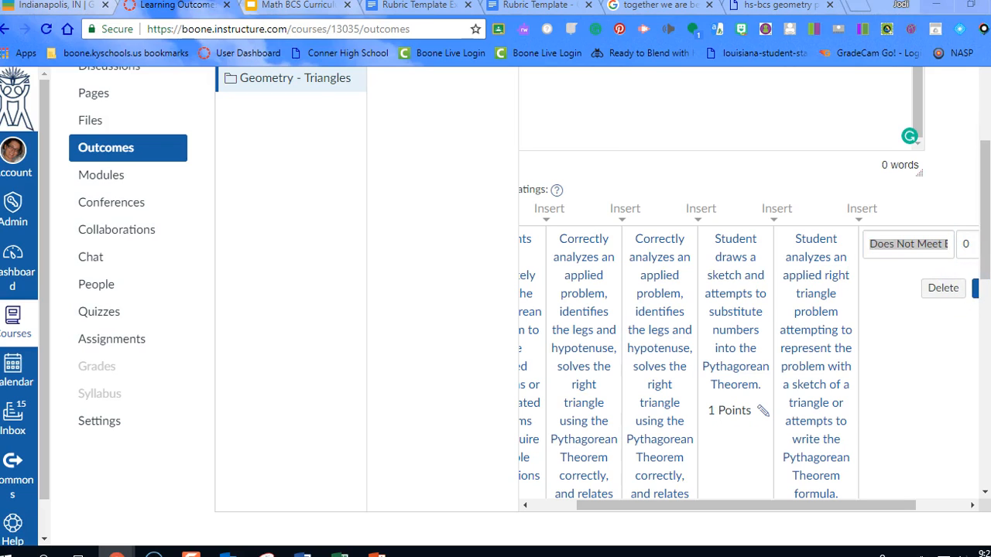
left_click(867, 245)
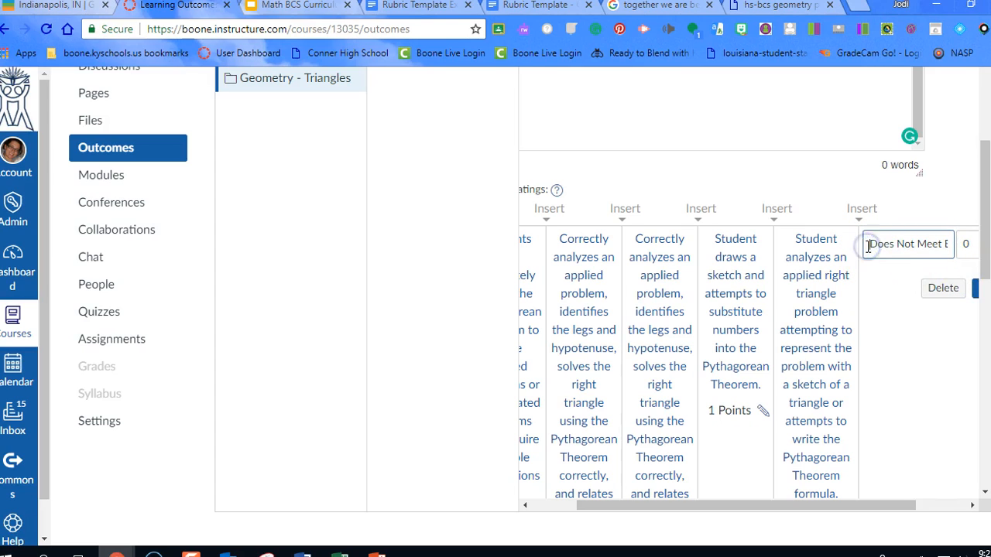
left_click_drag(881, 245, 957, 243)
type("No evidence of understanding")
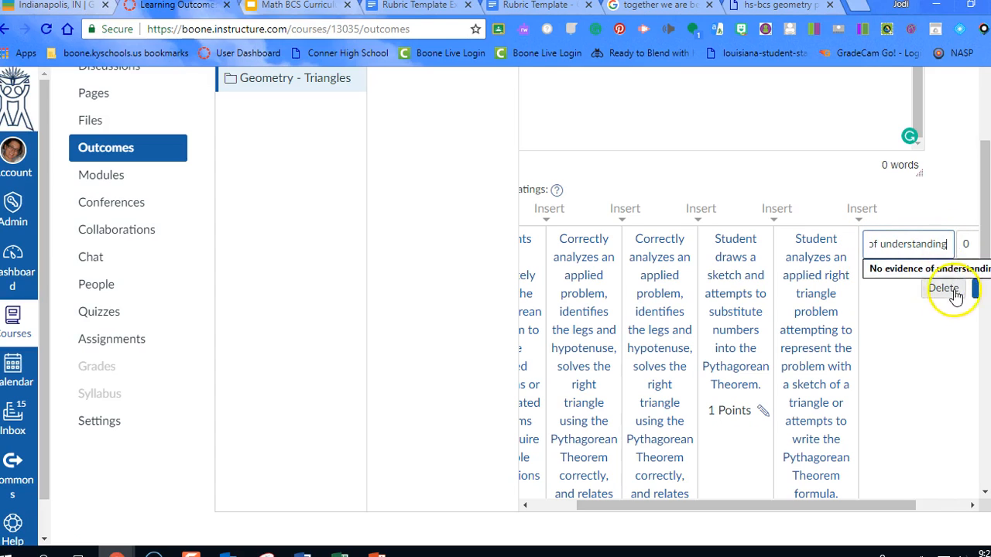
left_click(974, 293)
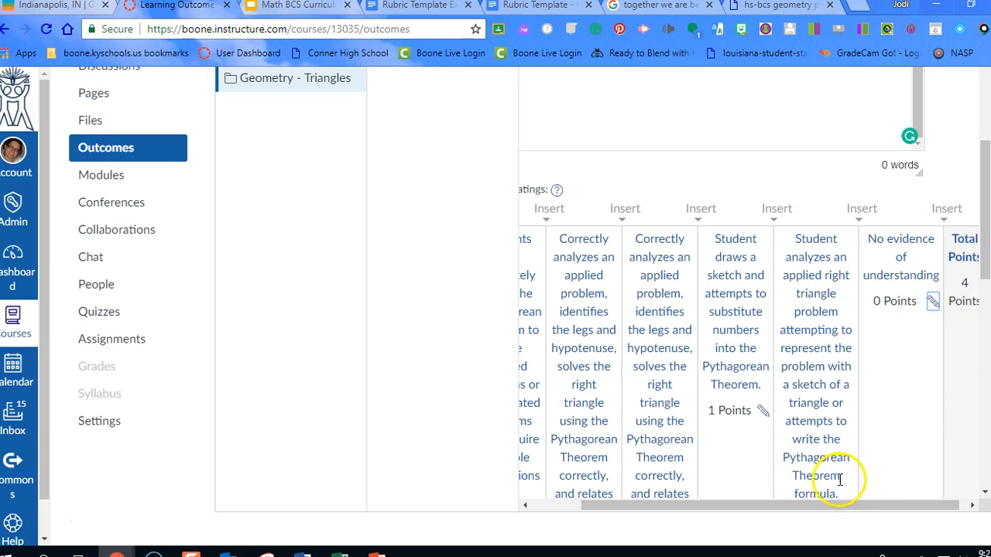
Set the outcome's calculation method to Most Recent Score and save the outcome
left_click_drag(905, 505, 913, 504)
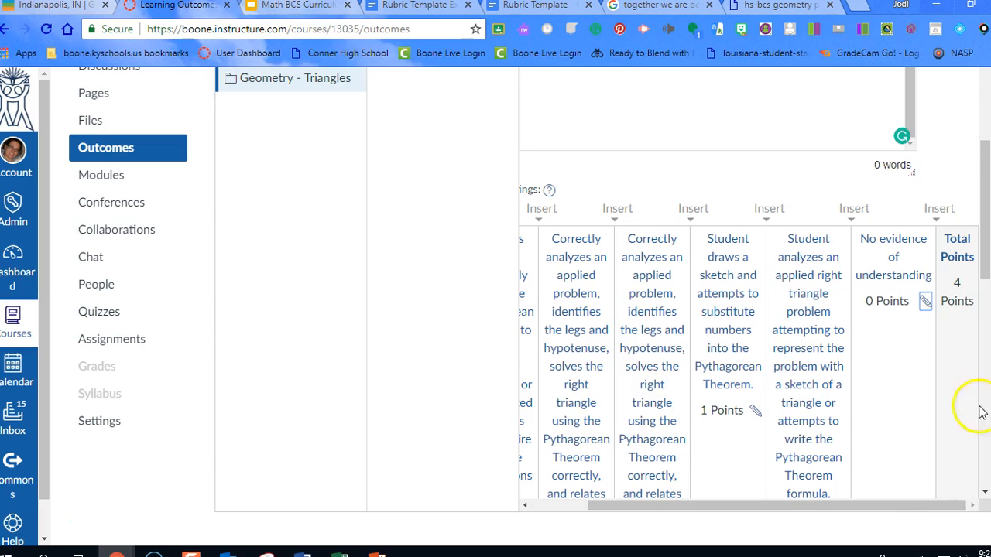
scroll(968, 271, "down", 3)
scroll(754, 286, "down", 4)
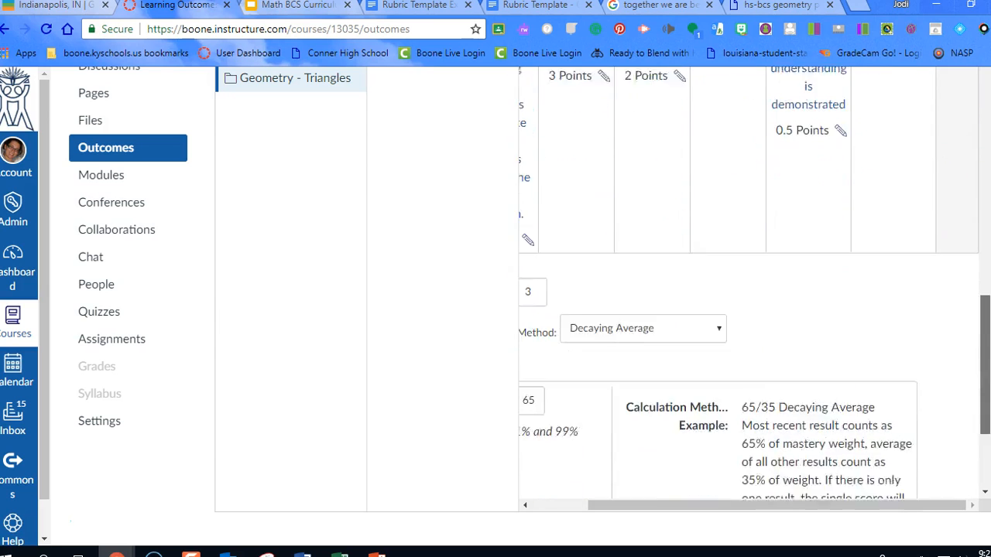
left_click_drag(984, 418, 984, 415)
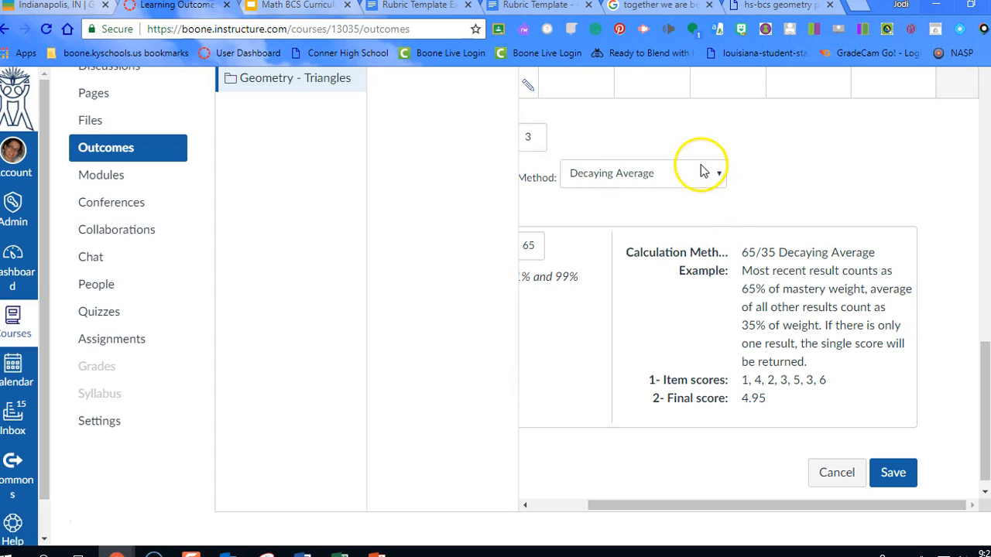
left_click(698, 174)
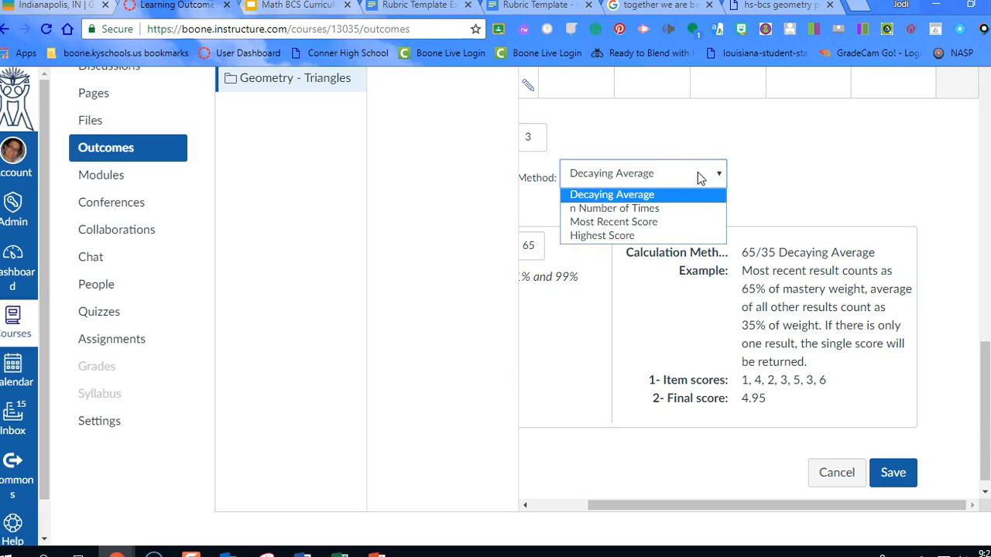
left_click(660, 210)
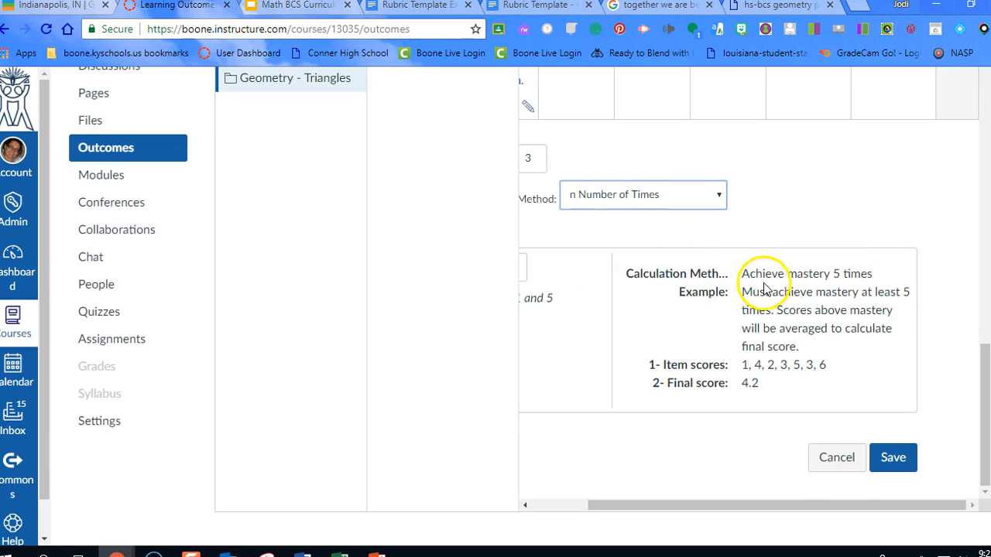
left_click(705, 197)
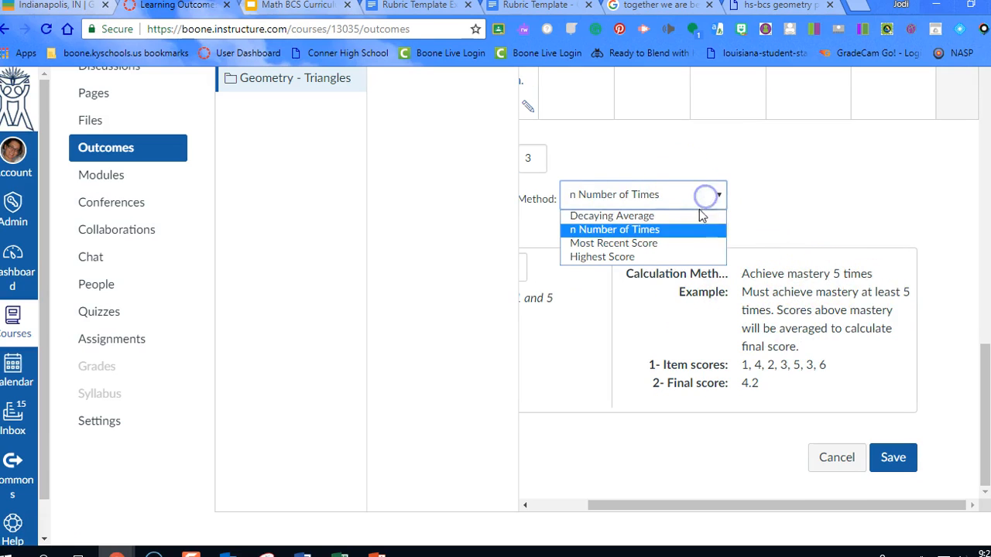
left_click(681, 245)
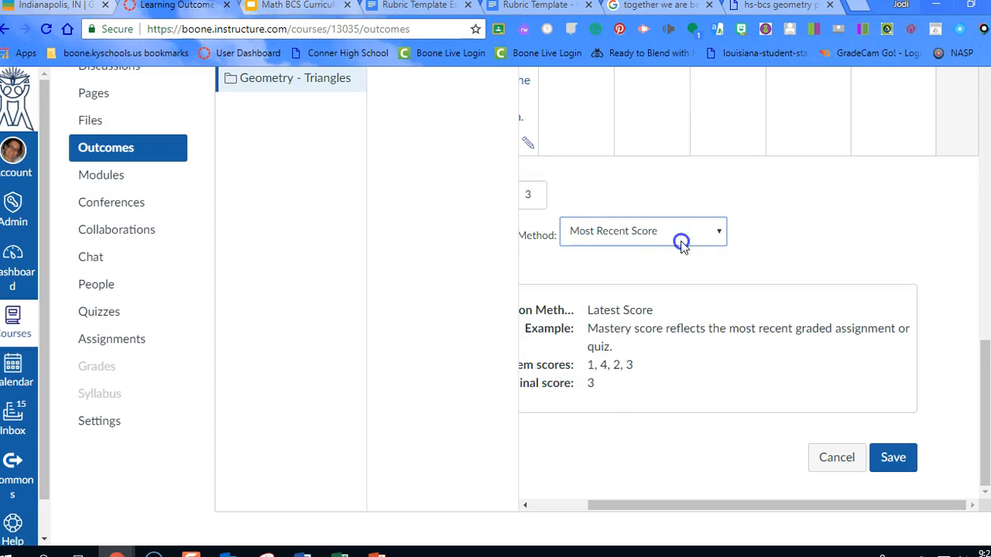
left_click(683, 230)
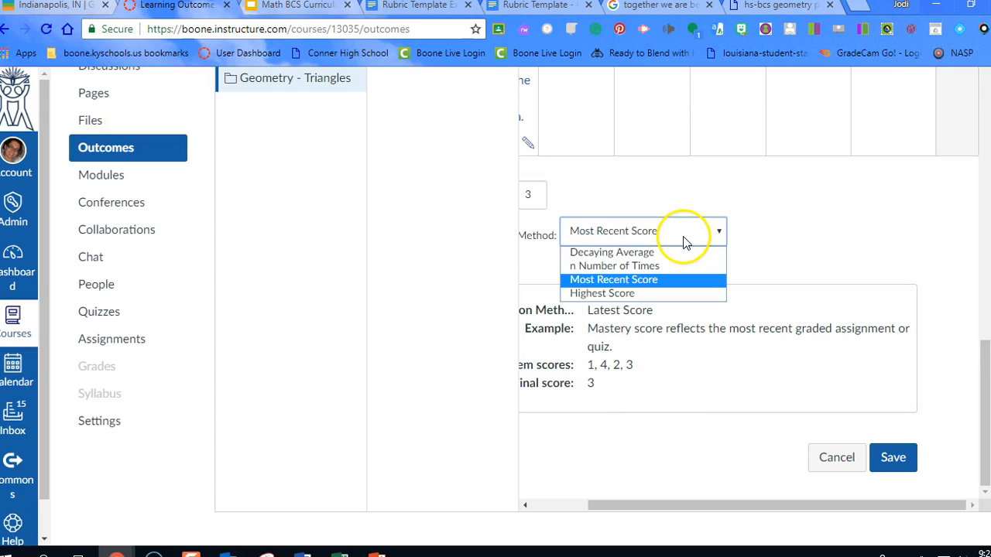
left_click(664, 284)
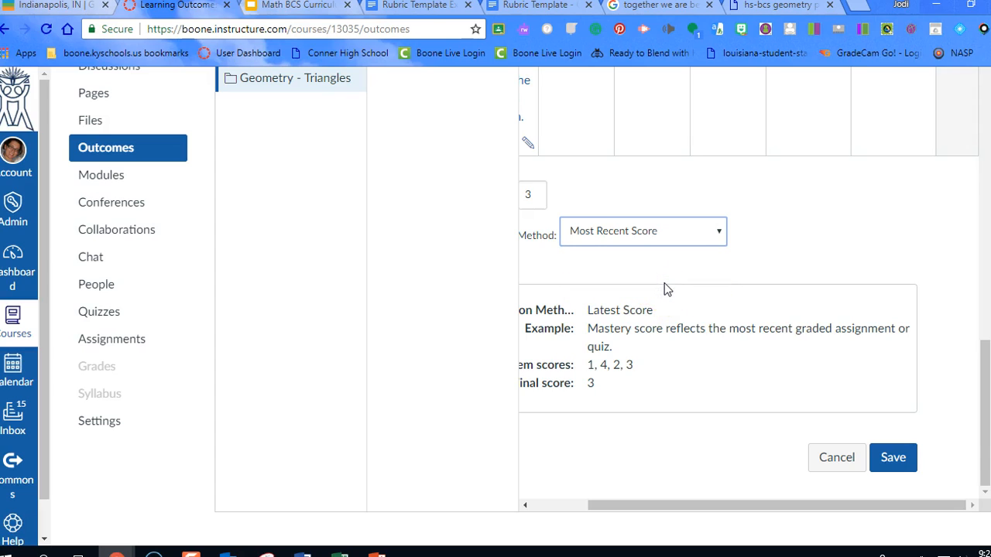
left_click(898, 458)
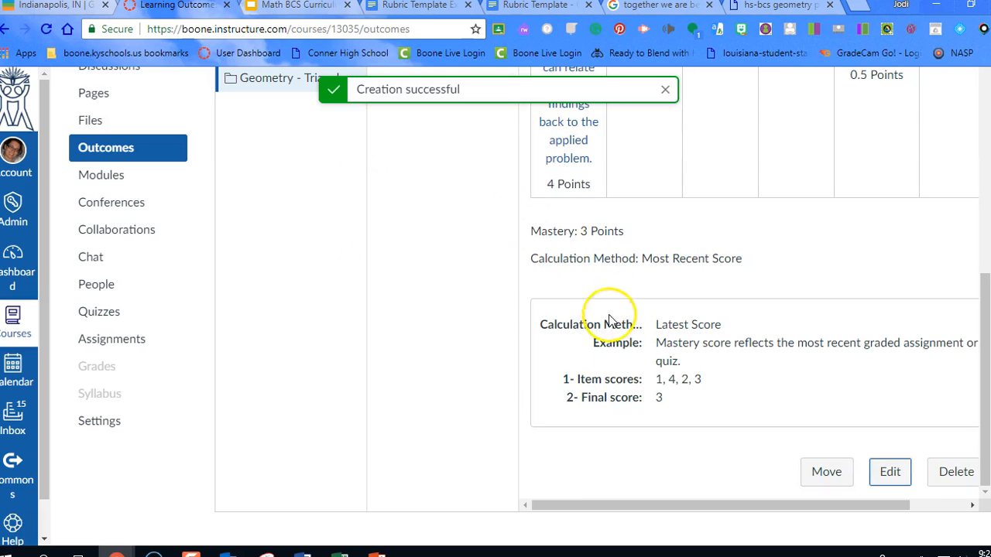
Add another outcome to the Geometry - Triangles group, named "SRT-8 I can use Trig Ratios to solve Right Triangle Problems"
scroll(650, 370, "up", 4)
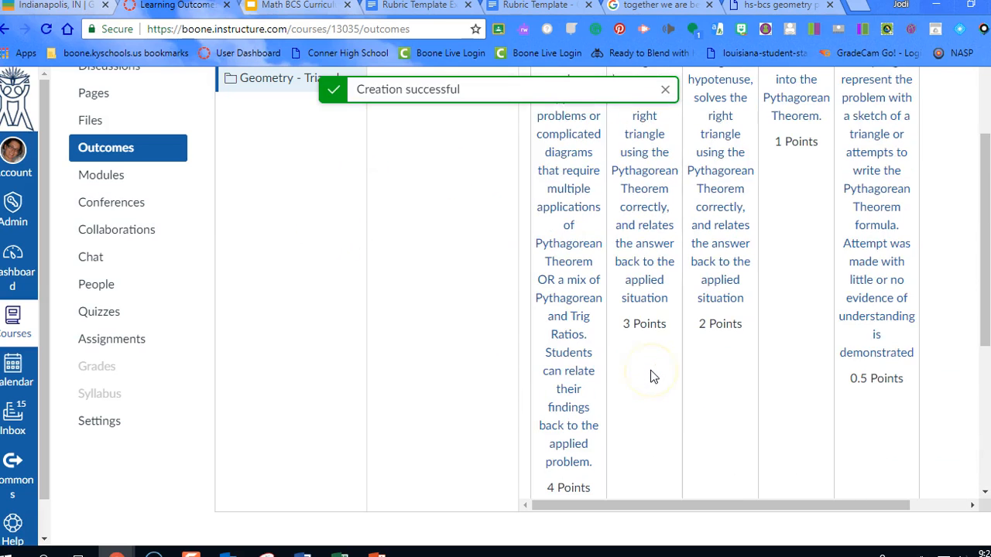
scroll(651, 372, "up", 2)
scroll(650, 373, "down", 6)
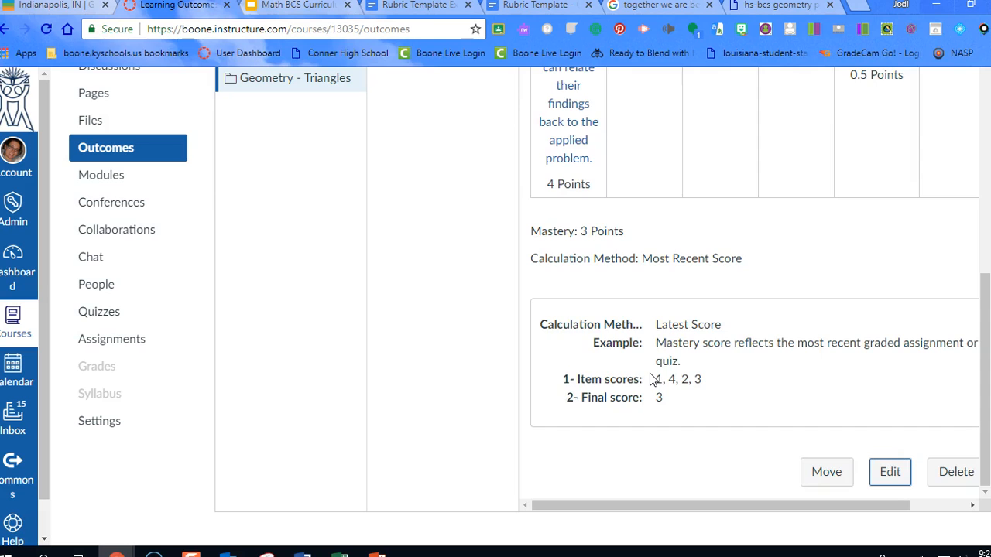
scroll(649, 374, "up", 2)
scroll(649, 373, "up", 5)
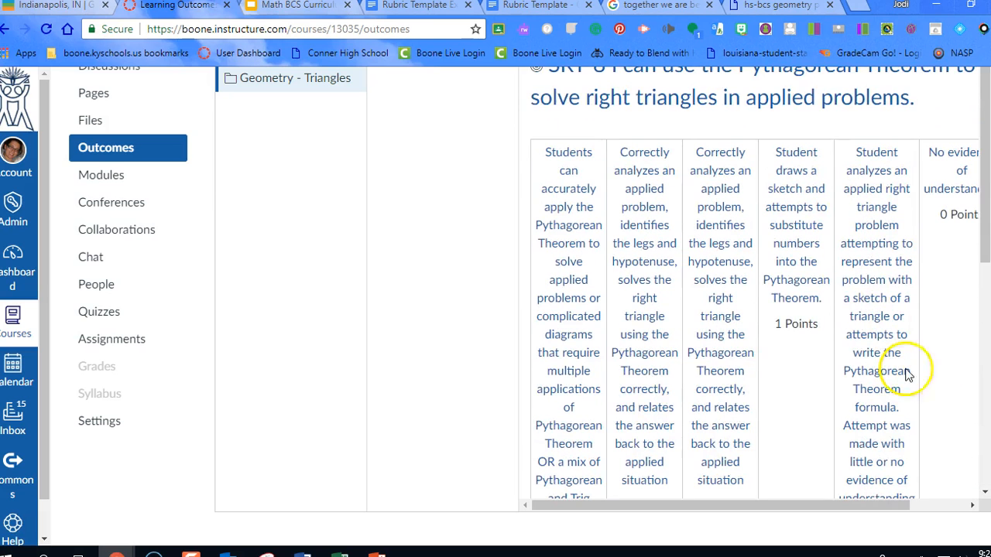
scroll(649, 373, "up", 2)
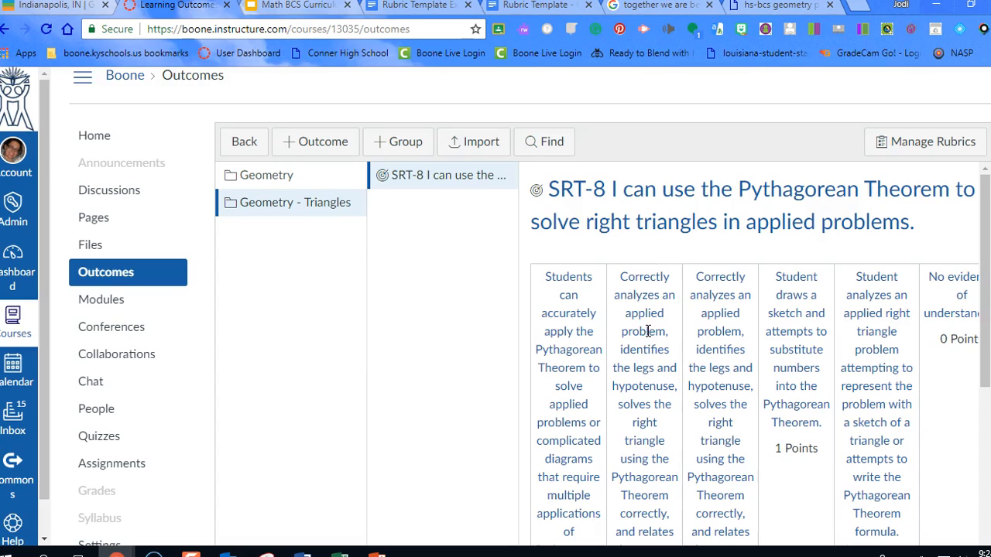
left_click(311, 147)
type("SRT-8")
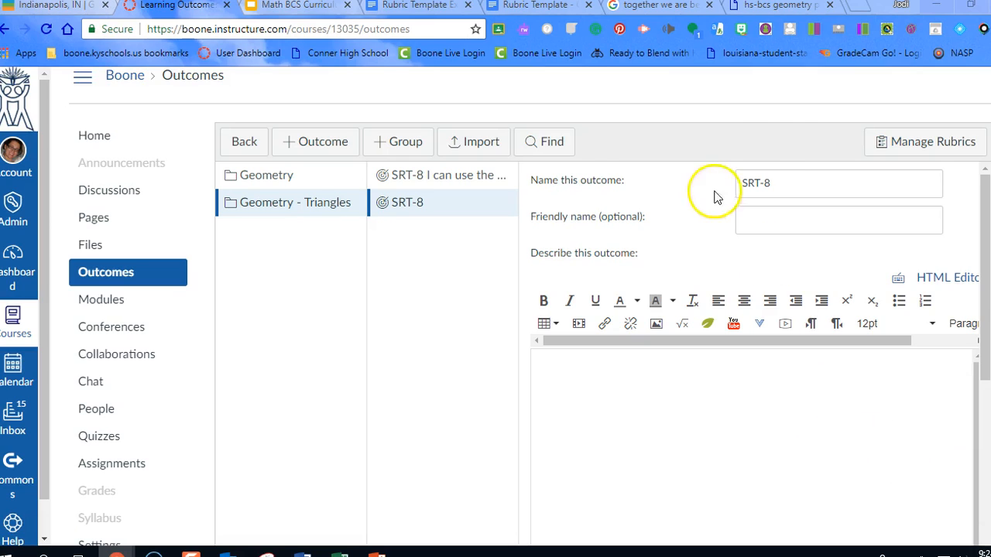
left_click(780, 177)
key("ctrl+v")
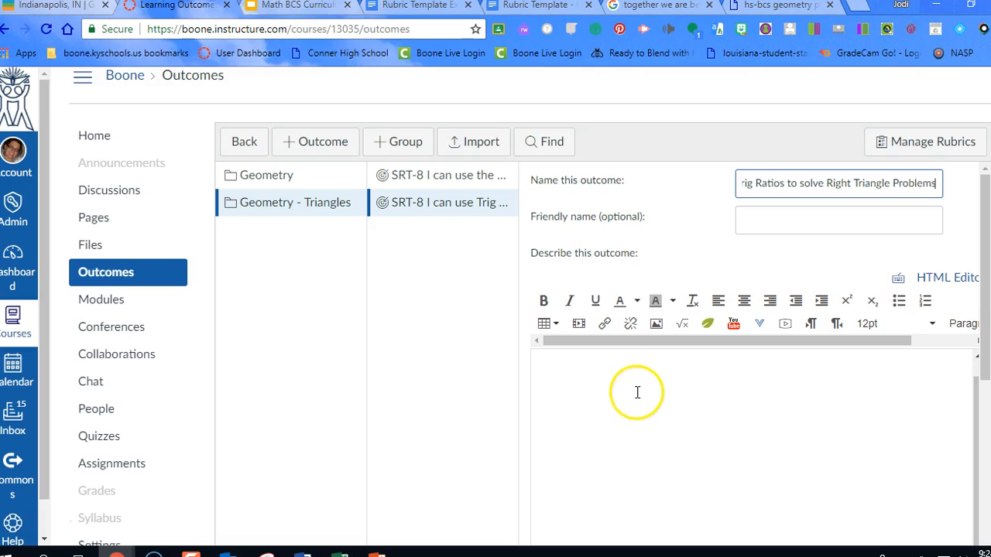
left_click_drag(976, 380, 951, 500)
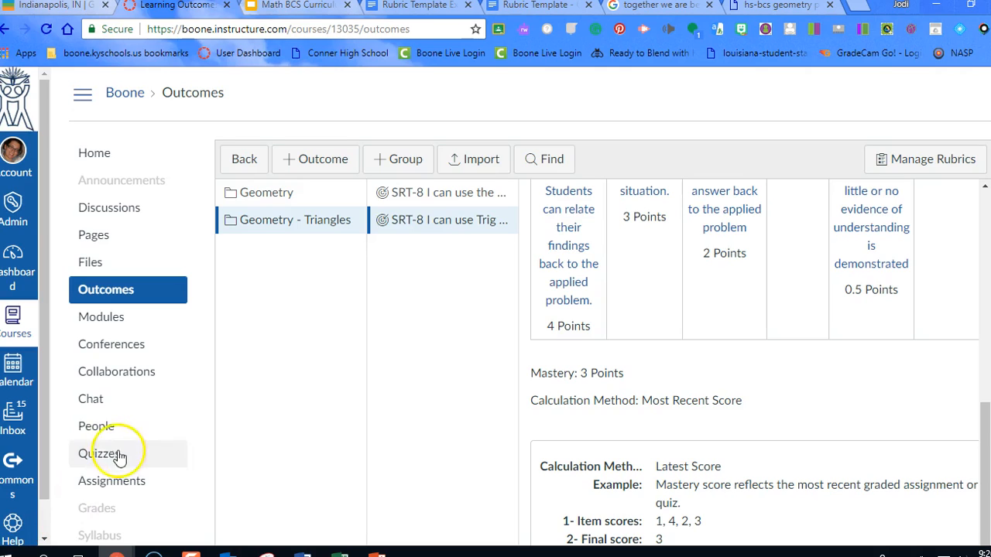
Add a course rubric titled "SRT-8 Use trigonometric ratios and the Pythagorean Theorem to solve right triangles in applied problems."
left_click(407, 220)
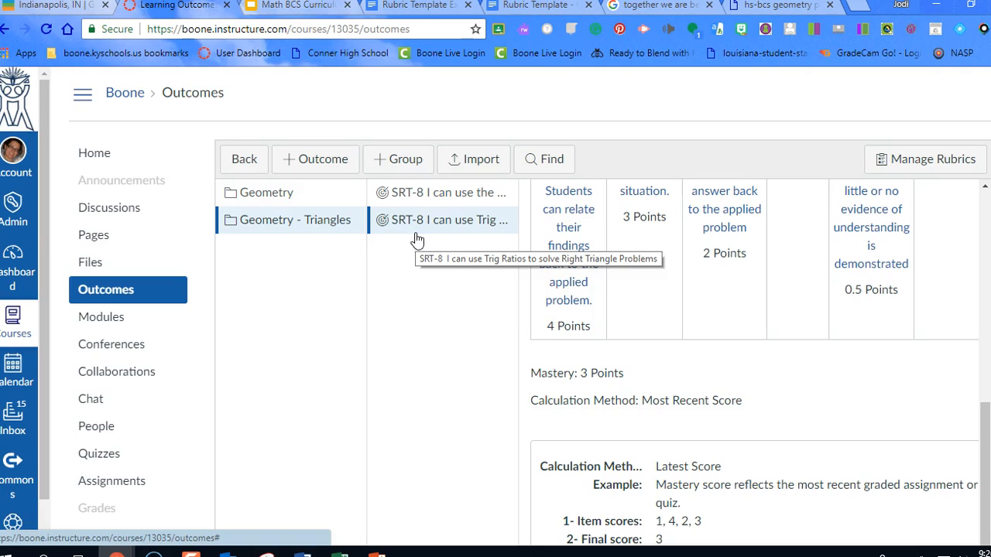
left_click(915, 167)
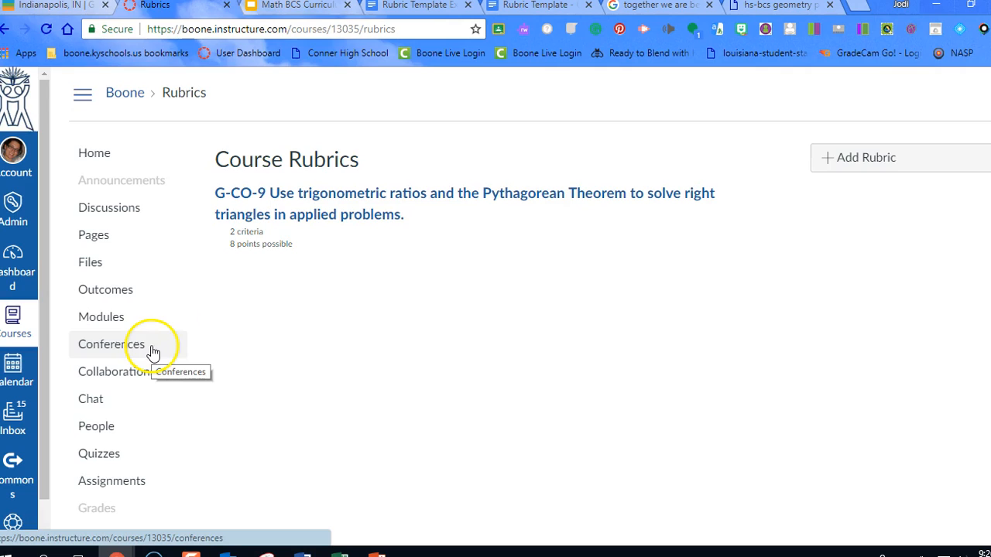
left_click(842, 160)
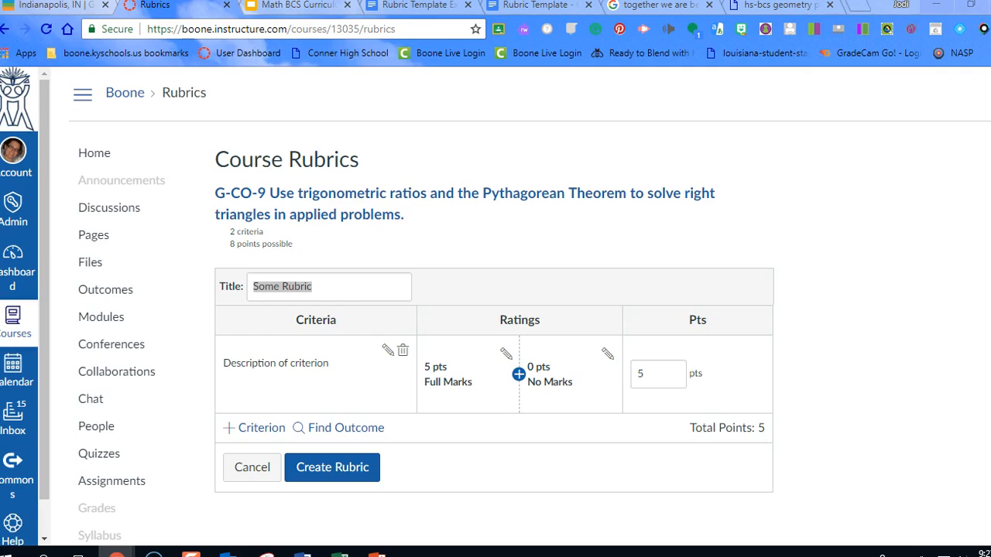
left_click(259, 289)
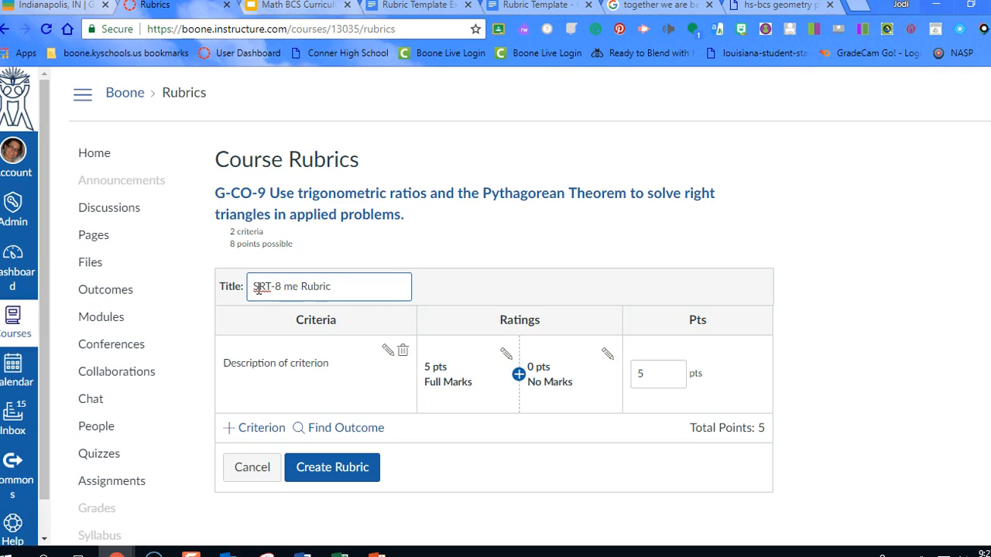
key("BackSpace")
key("BackSpace")
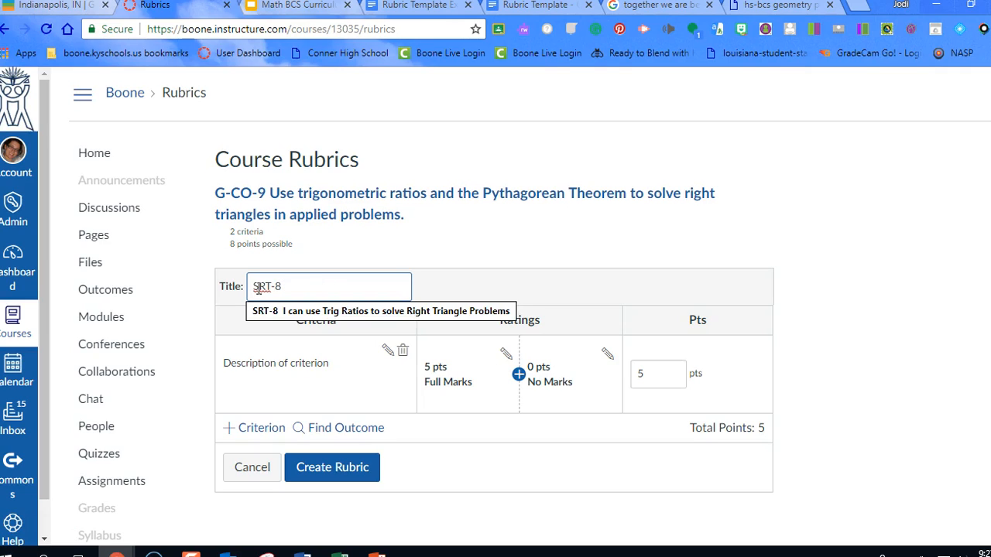
key("ctrl+v")
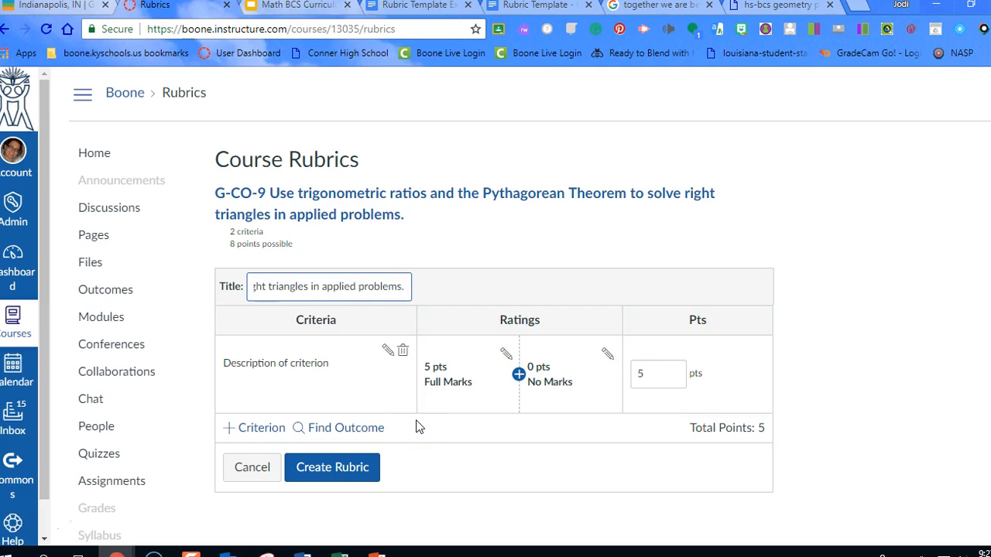
Import the outcome "SRT-8 I can use Trig Ratios to solve Right Triangle Problems" from the Geometry - Triangles group into the rubric, used for scoring
left_click(351, 477)
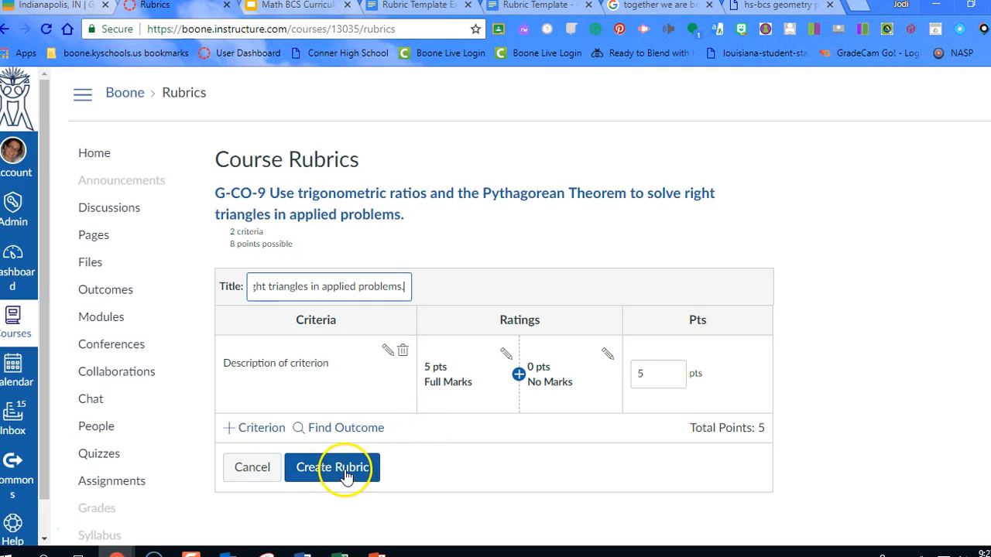
left_click(322, 434)
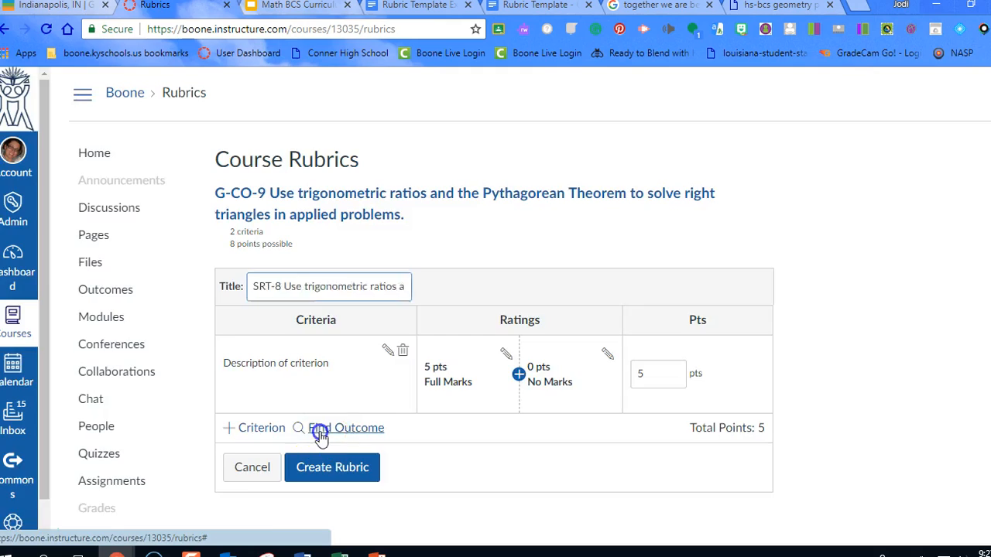
left_click(196, 152)
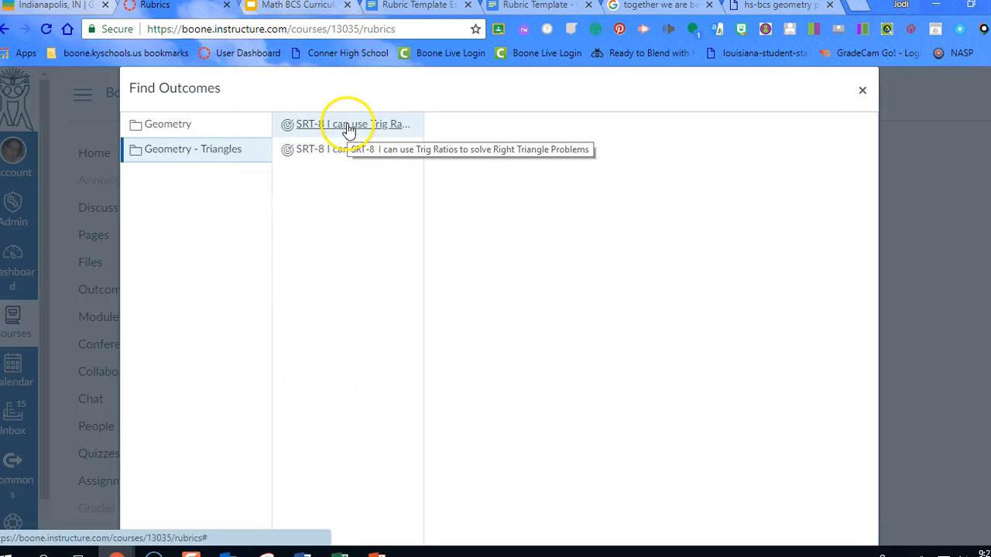
left_click(348, 125)
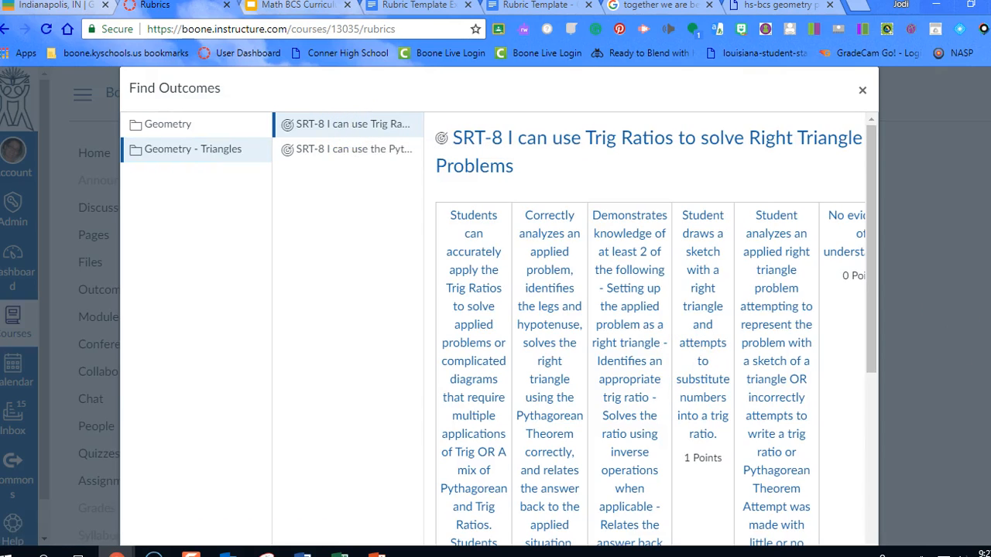
left_click_drag(878, 319, 874, 511)
scroll(964, 461, "down", 2)
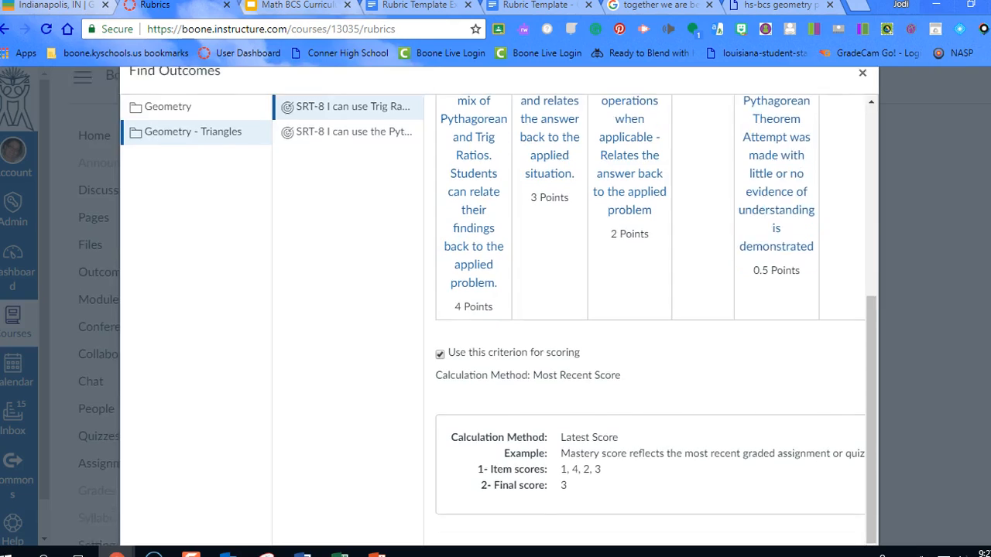
left_click_drag(770, 476, 856, 465)
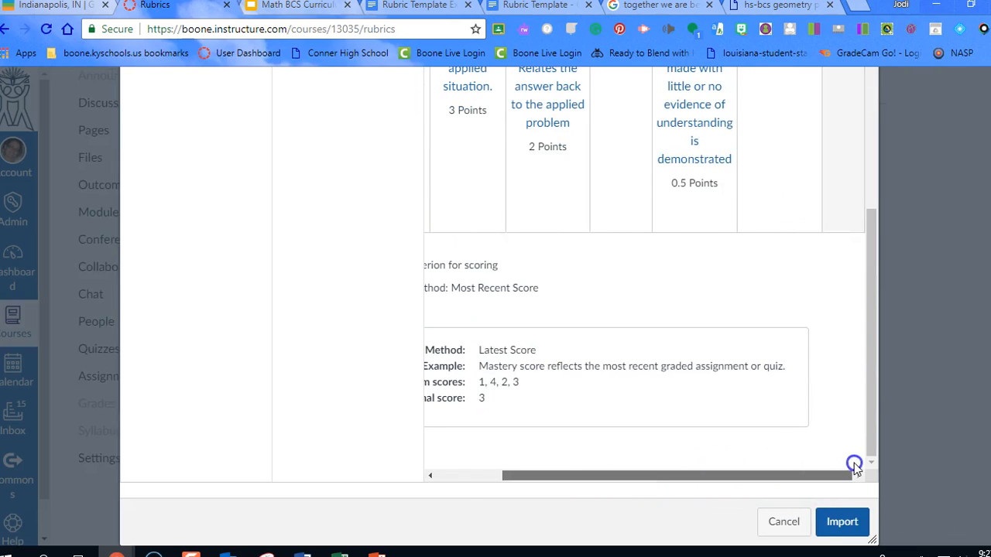
left_click(842, 523)
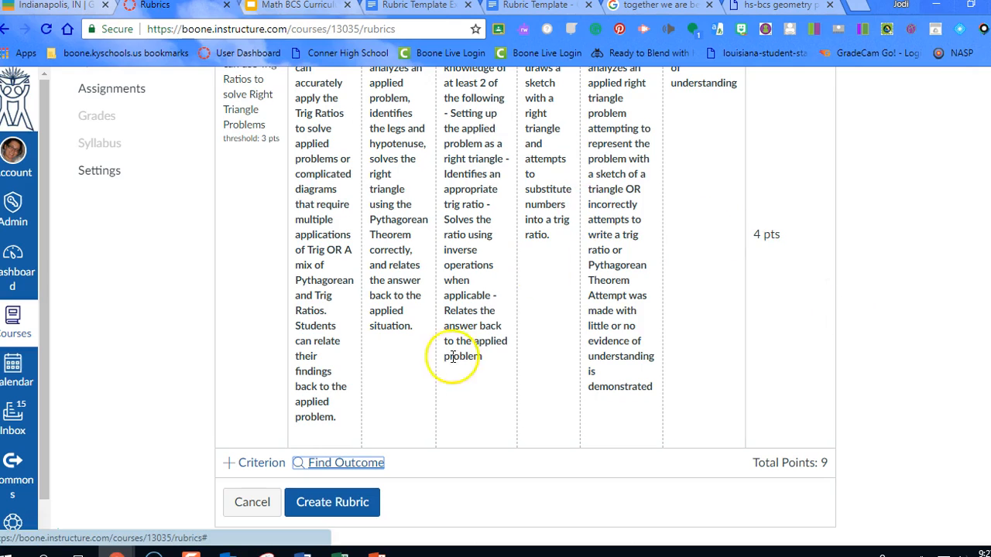
Import the Geometry - Triangles outcome "SRT-8 I can use the Pythagorean Theorem to solve right triangles in applied problems." as another rubric criterion
scroll(401, 250, "up", 2)
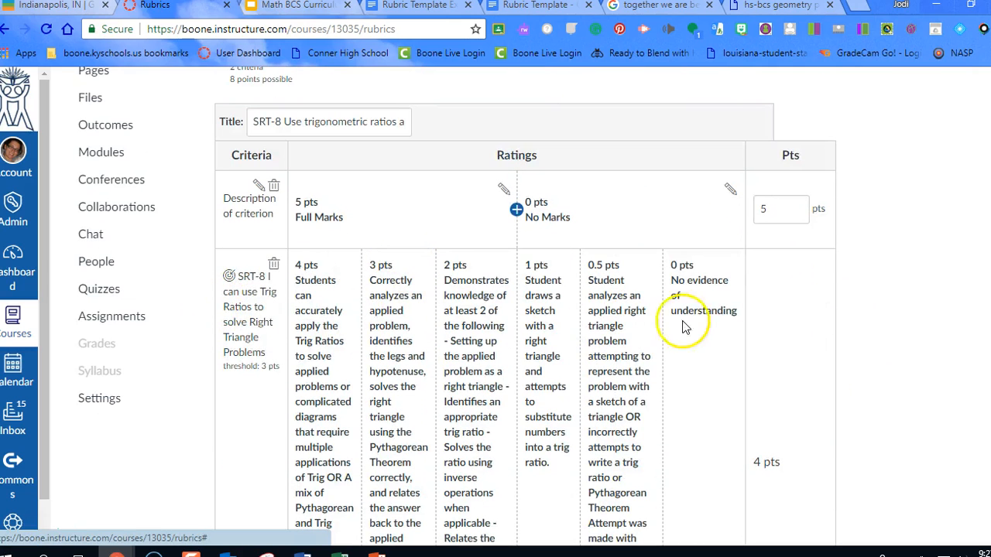
scroll(686, 301, "down", 1)
scroll(686, 300, "down", 3)
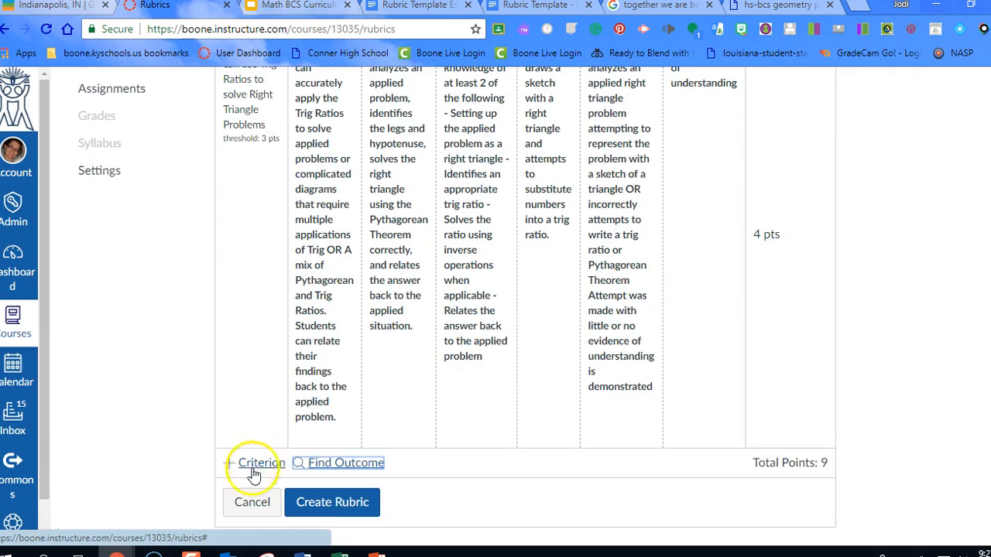
left_click(310, 466)
left_click(376, 153)
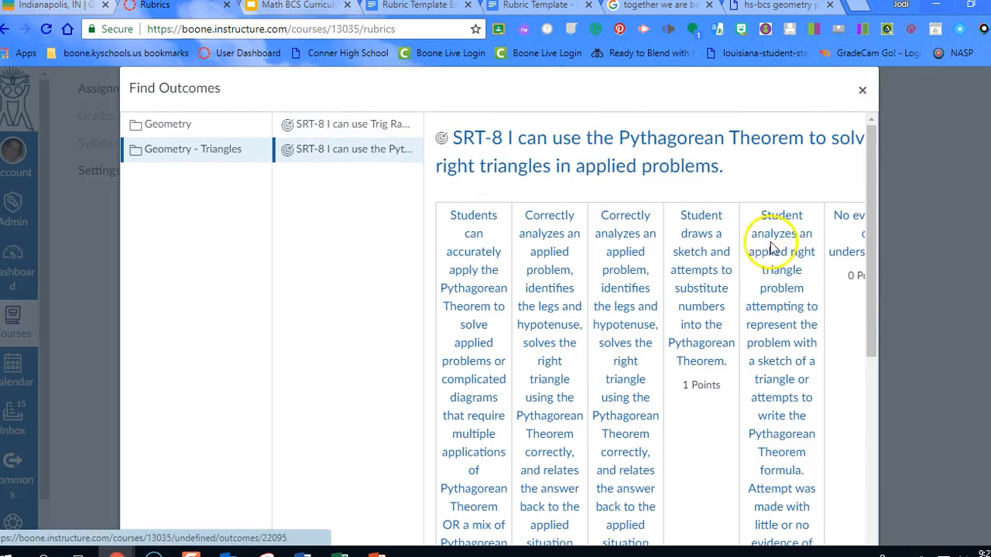
left_click_drag(873, 250, 892, 472)
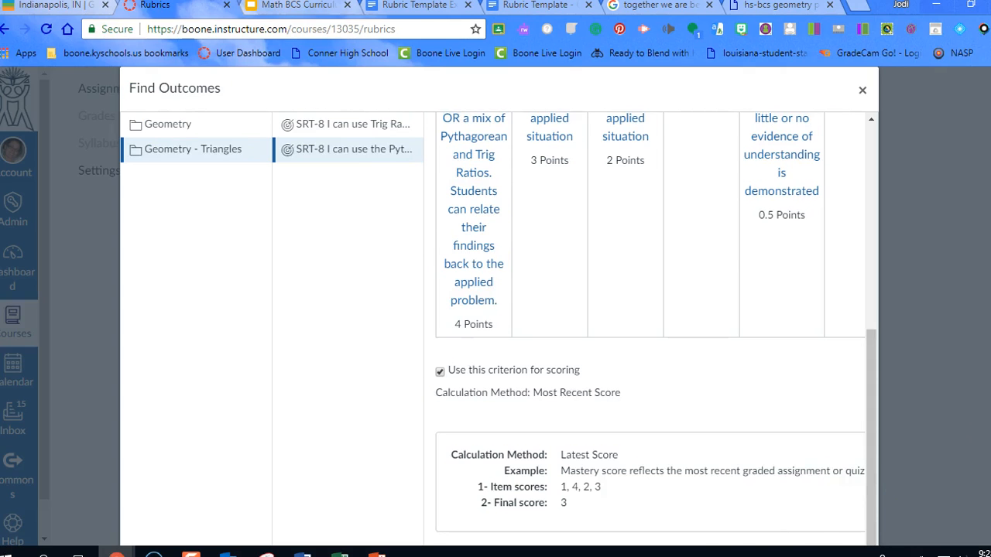
scroll(867, 511, "down", 3)
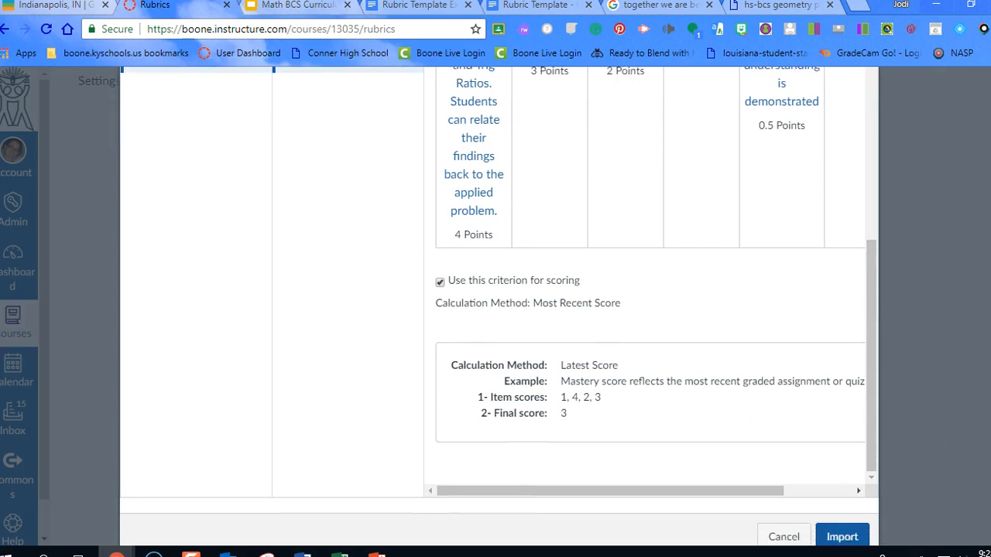
left_click(842, 523)
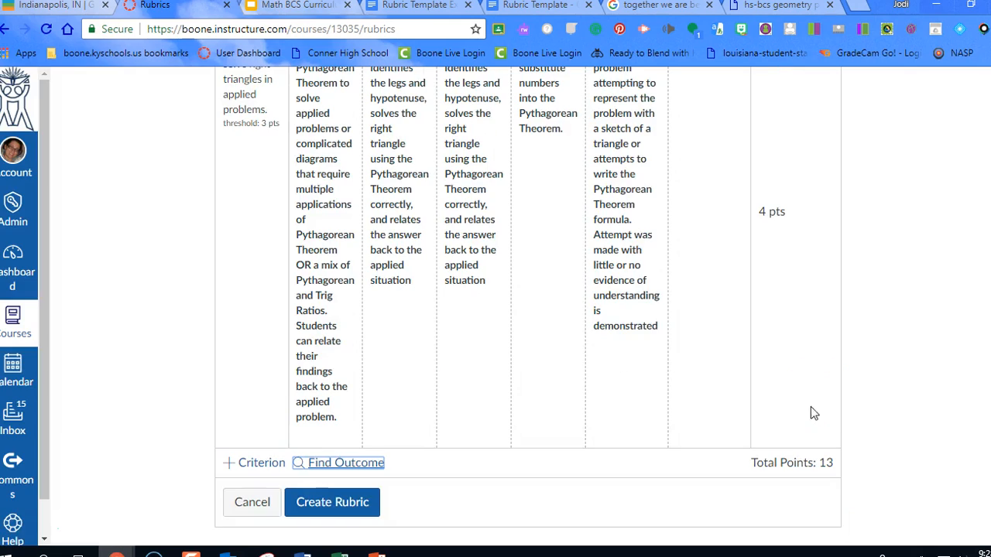
Delete the default "Description of criterion" row with Full Marks and No Marks ratings, and create the rubric
scroll(554, 337, "up", 5)
scroll(527, 317, "up", 1)
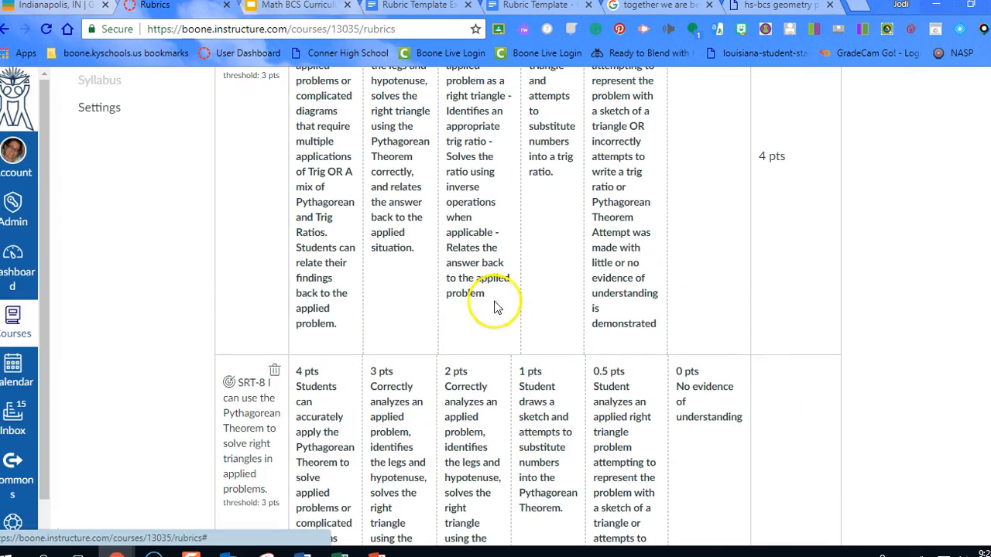
scroll(422, 225, "up", 2)
scroll(414, 231, "up", 1)
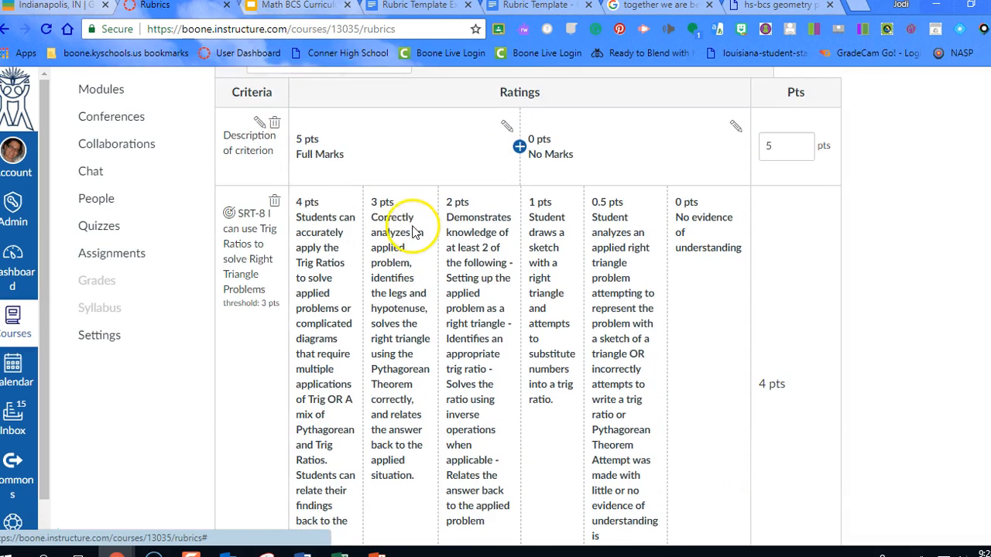
left_click(274, 123)
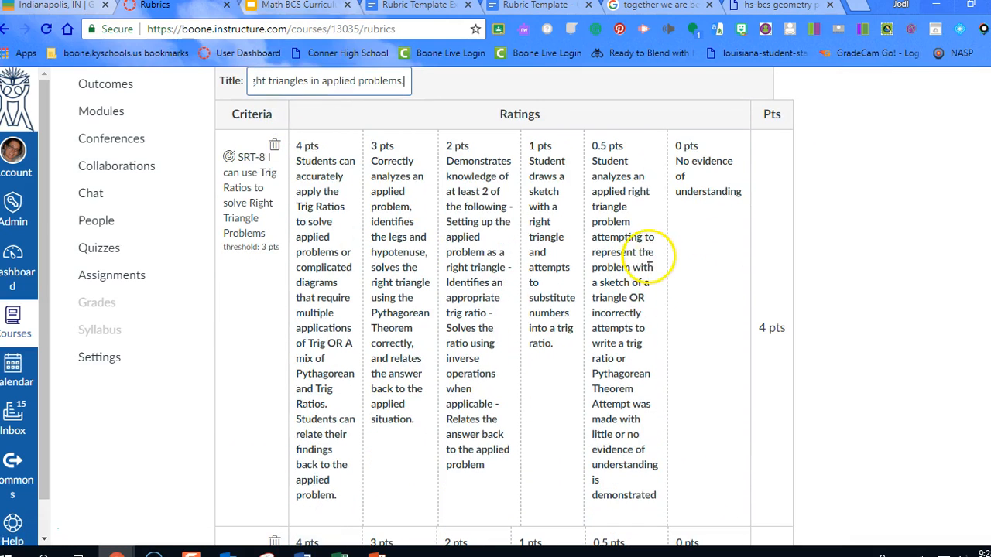
scroll(650, 258, "down", 6)
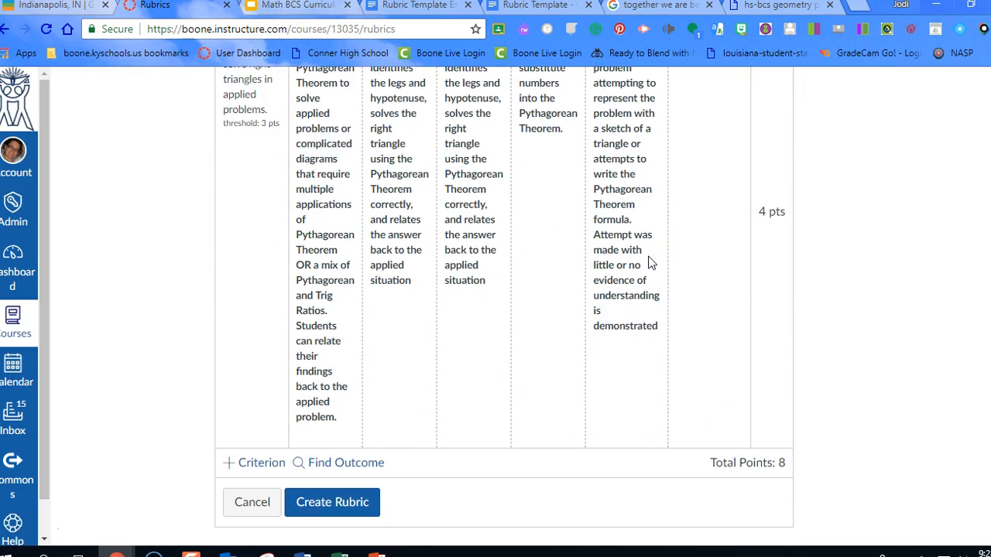
left_click(352, 511)
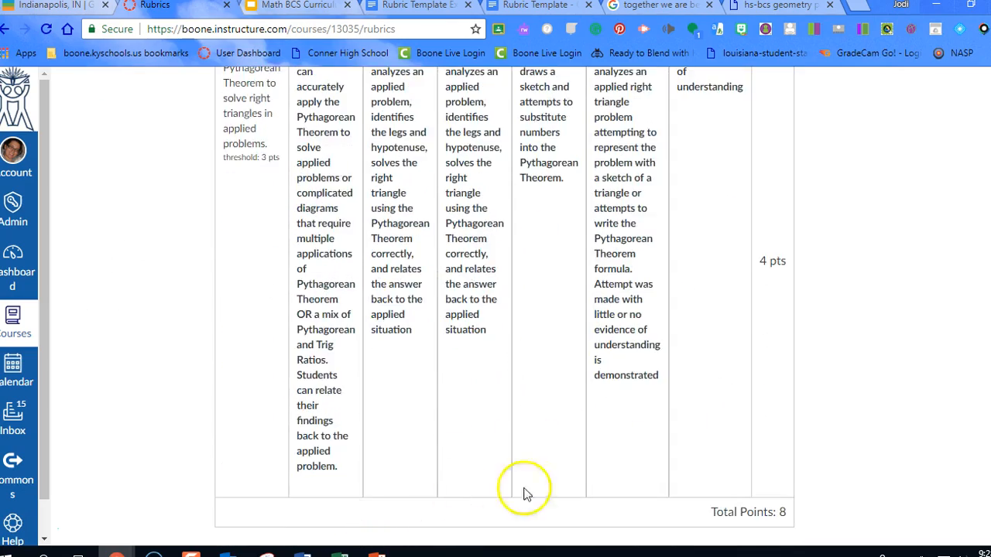